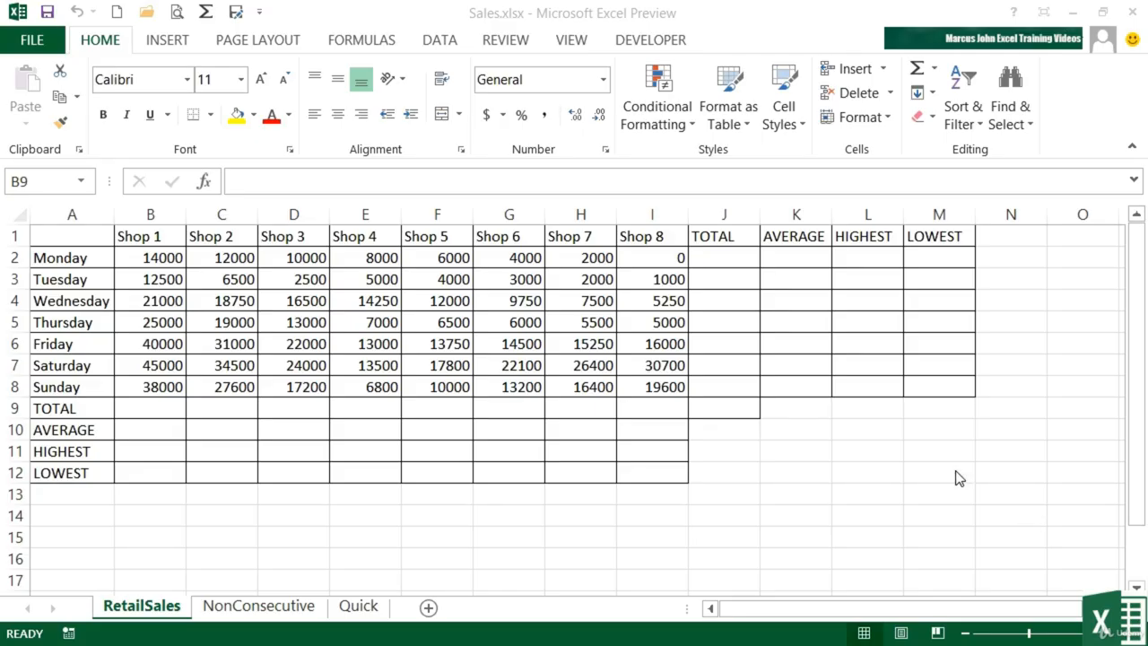
Enter =SUM(B2:B8) in B9 to total Shop 1's week, giving 195500
click(154, 410)
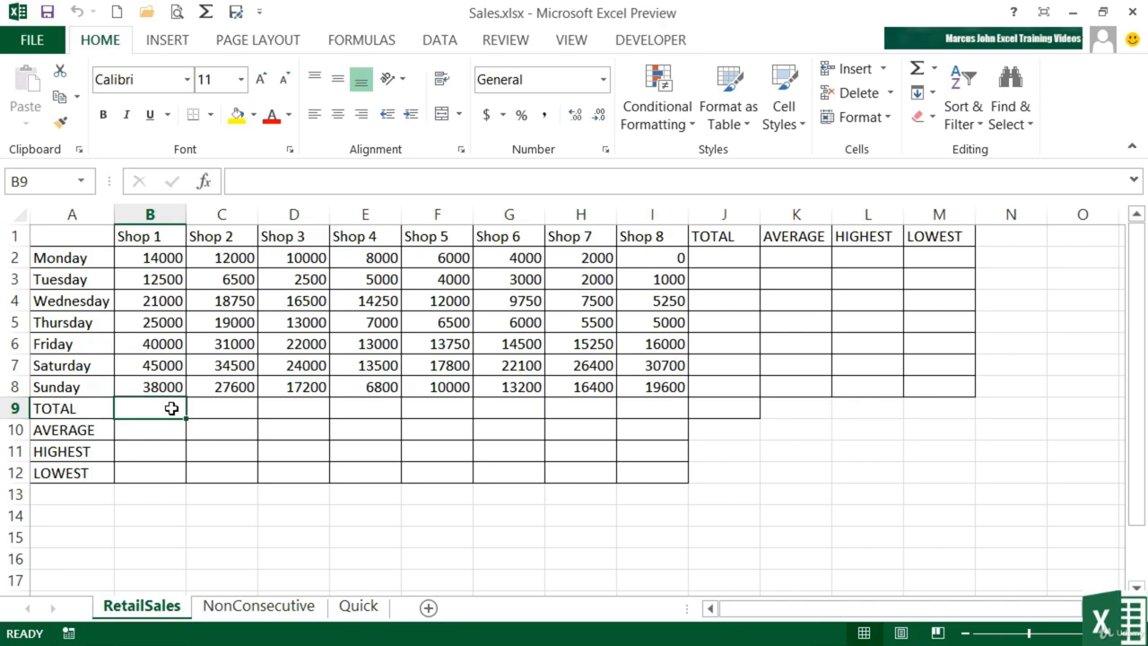
text(=sum)
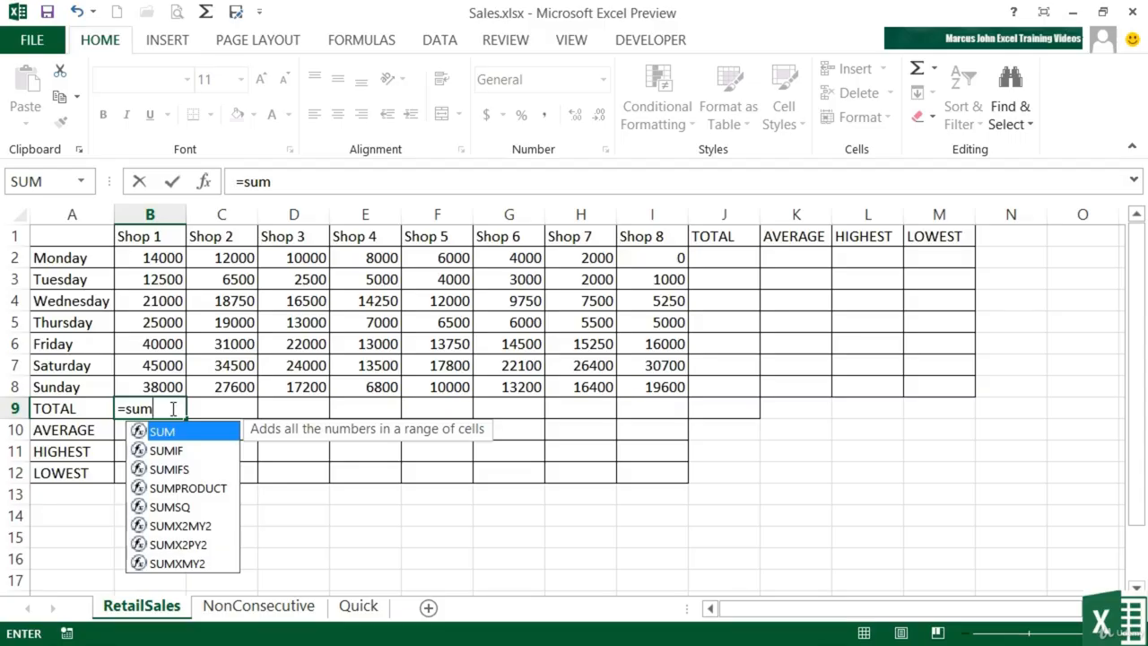
text(()
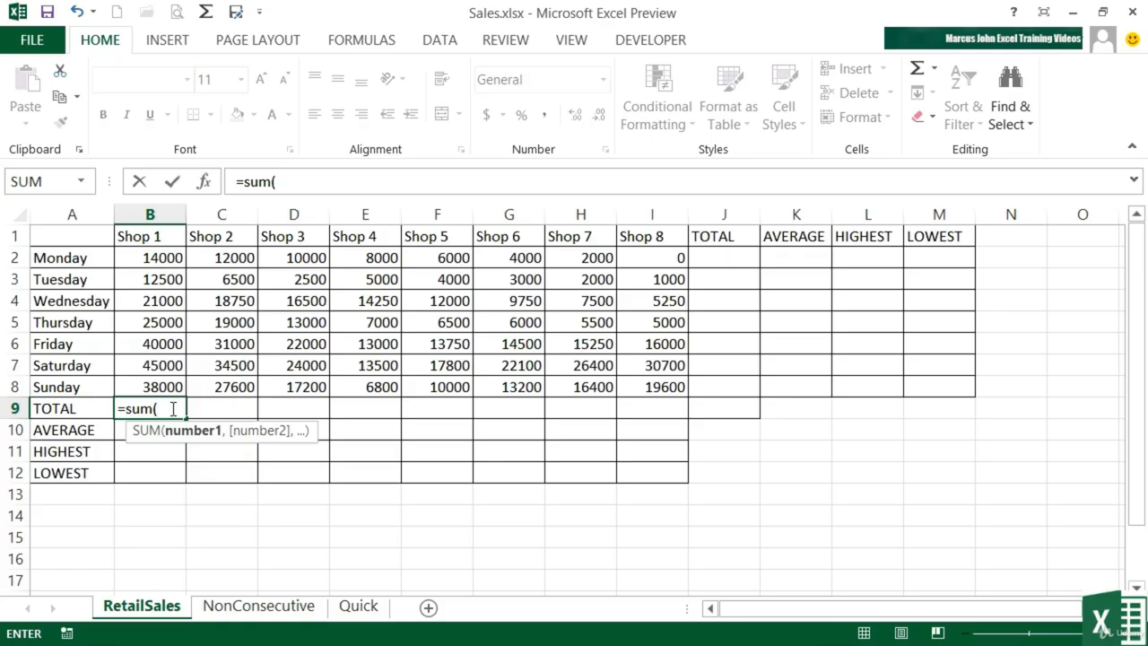
drag(161, 259, 154, 386)
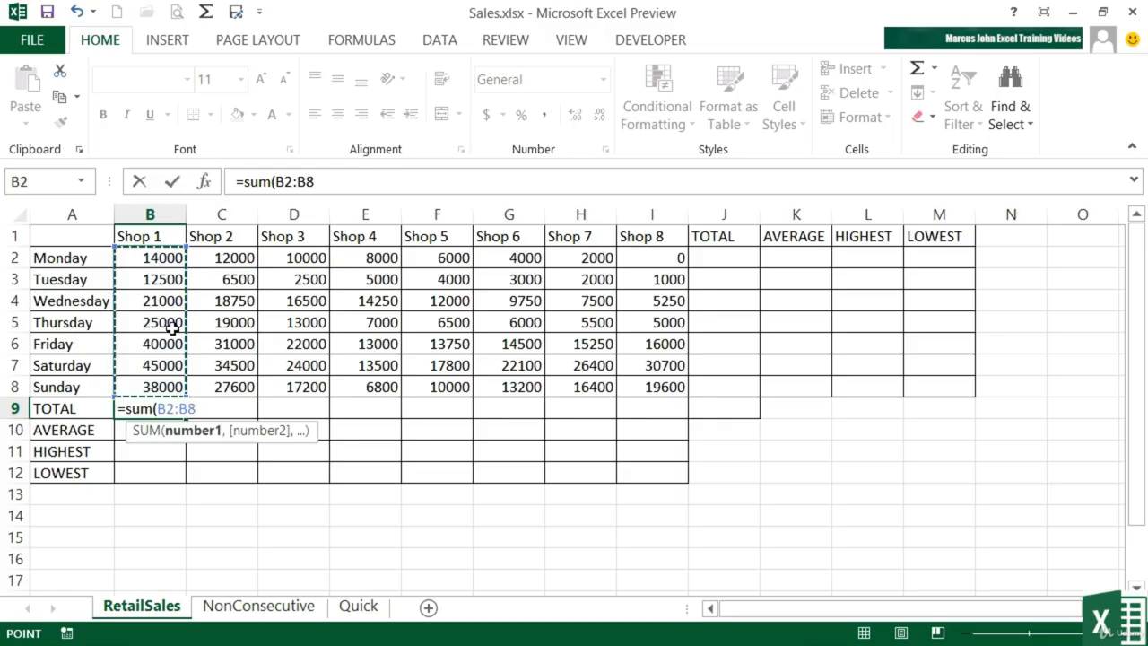
key(Return)
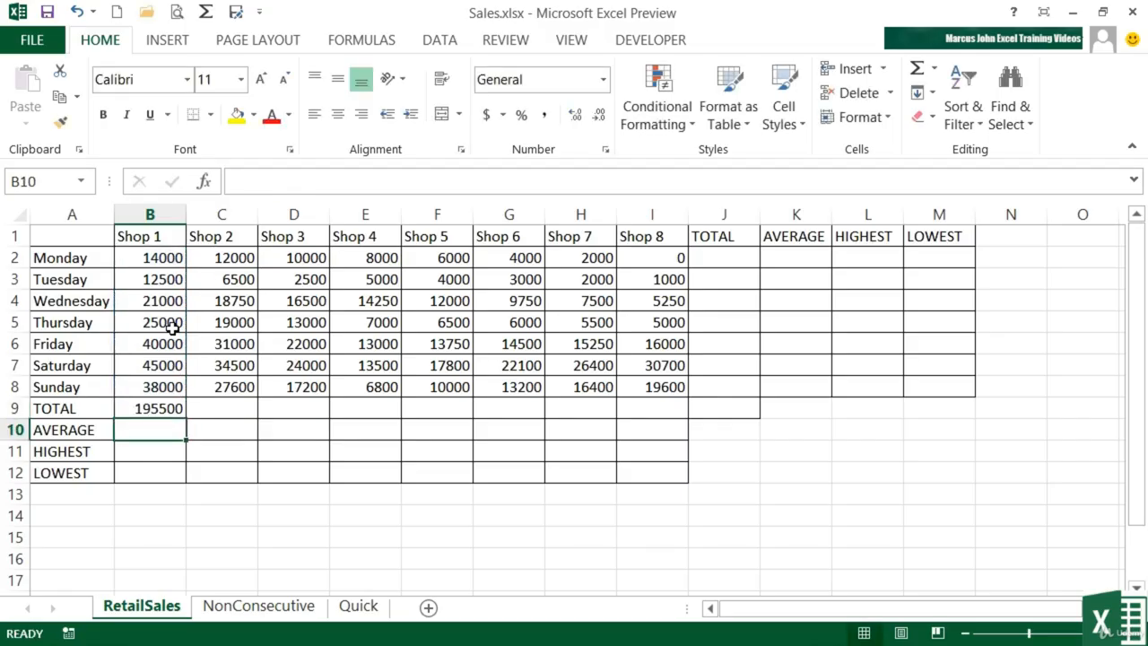
key(Up)
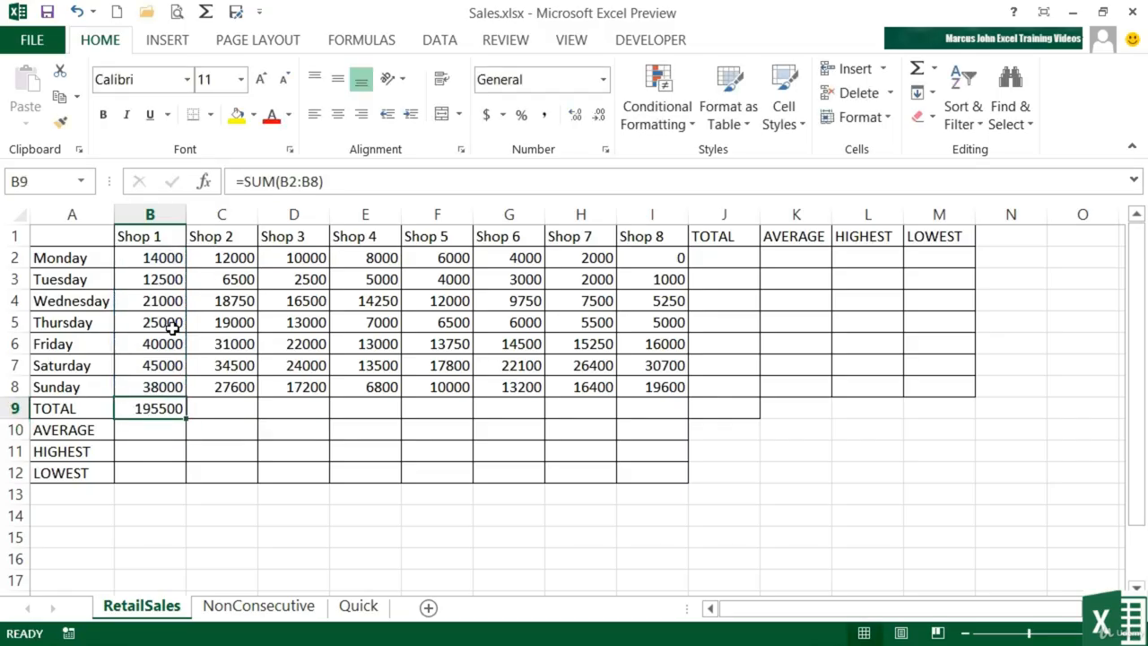
double_click(157, 408)
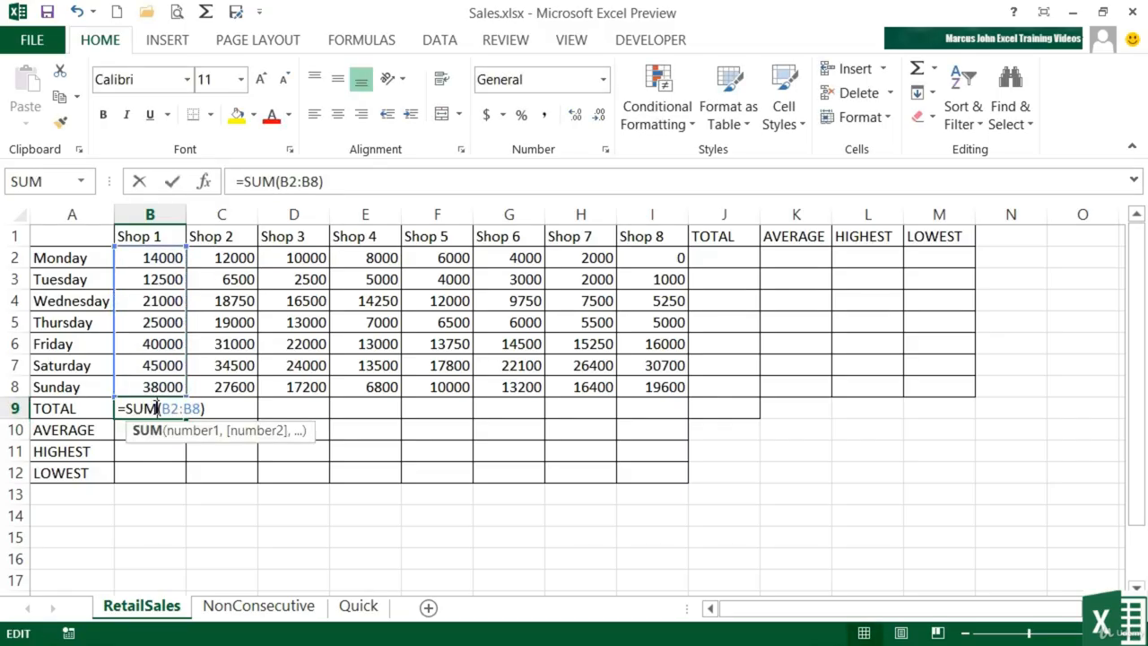
click(224, 414)
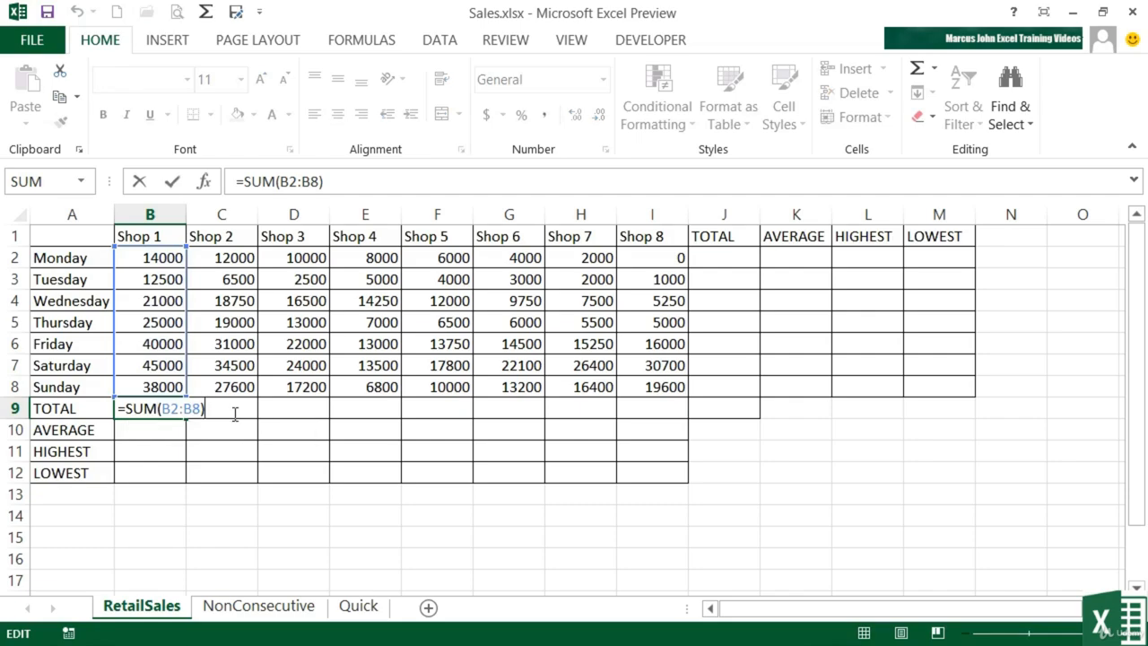
key(Return)
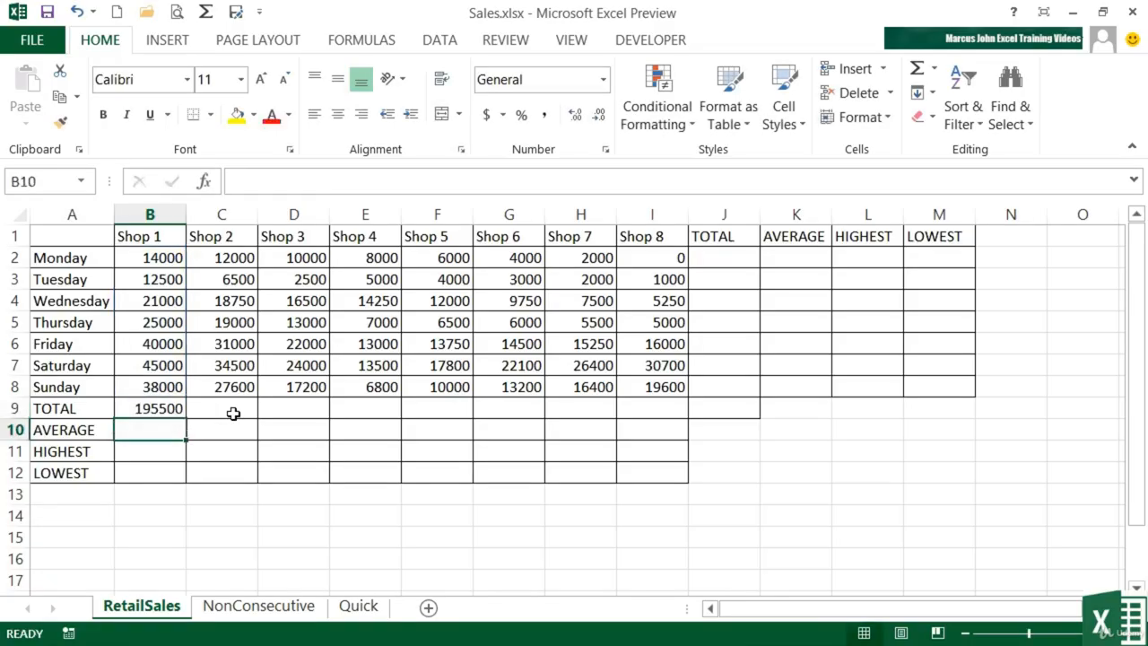
click(232, 410)
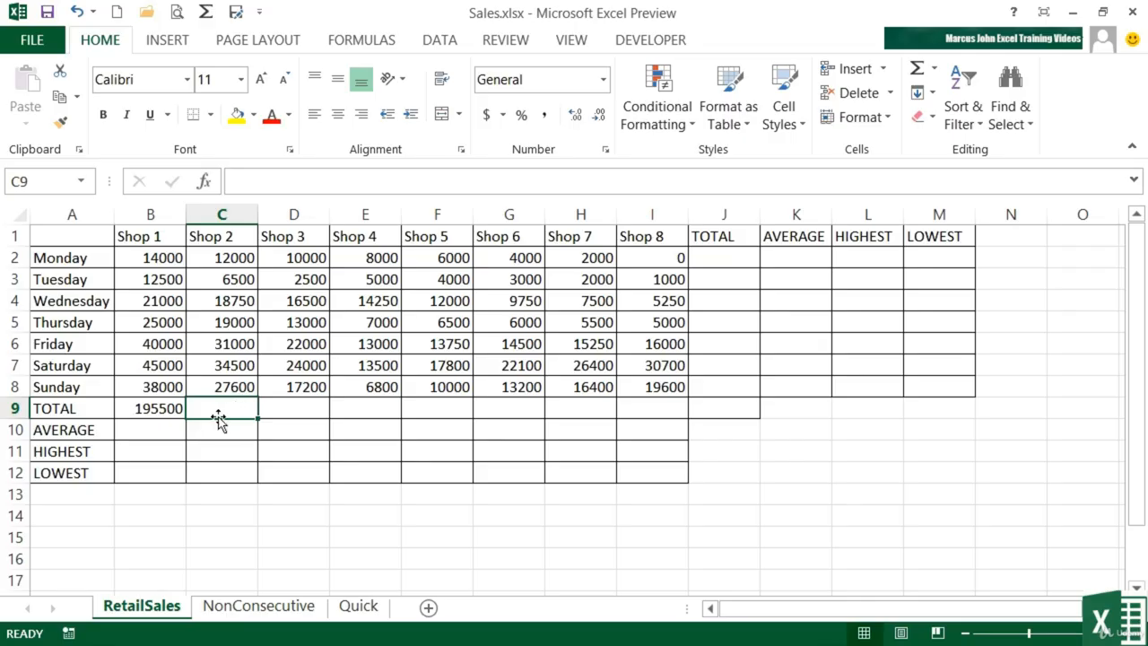
AutoSum Shop 2's figures C2:C8 into C9, giving 149350
click(917, 75)
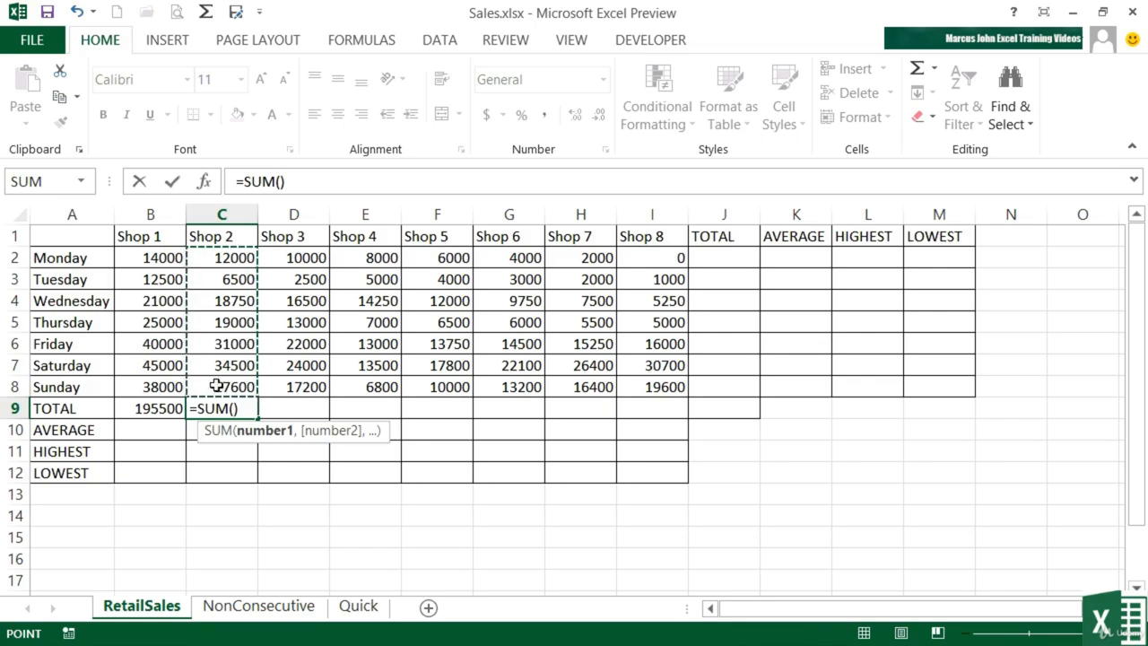
drag(237, 386, 237, 260)
key(Return)
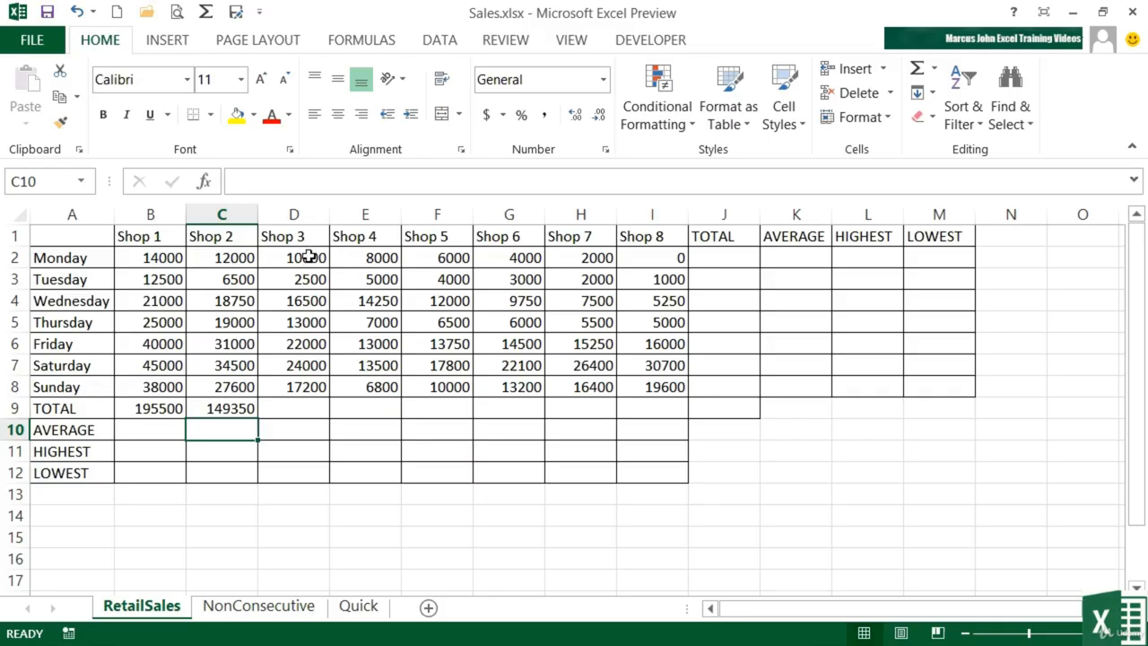
AutoSum Shop 3's figures D2:D8 into D9 and check its =SUM(D2:D8) formula showing 105200
drag(309, 256, 309, 385)
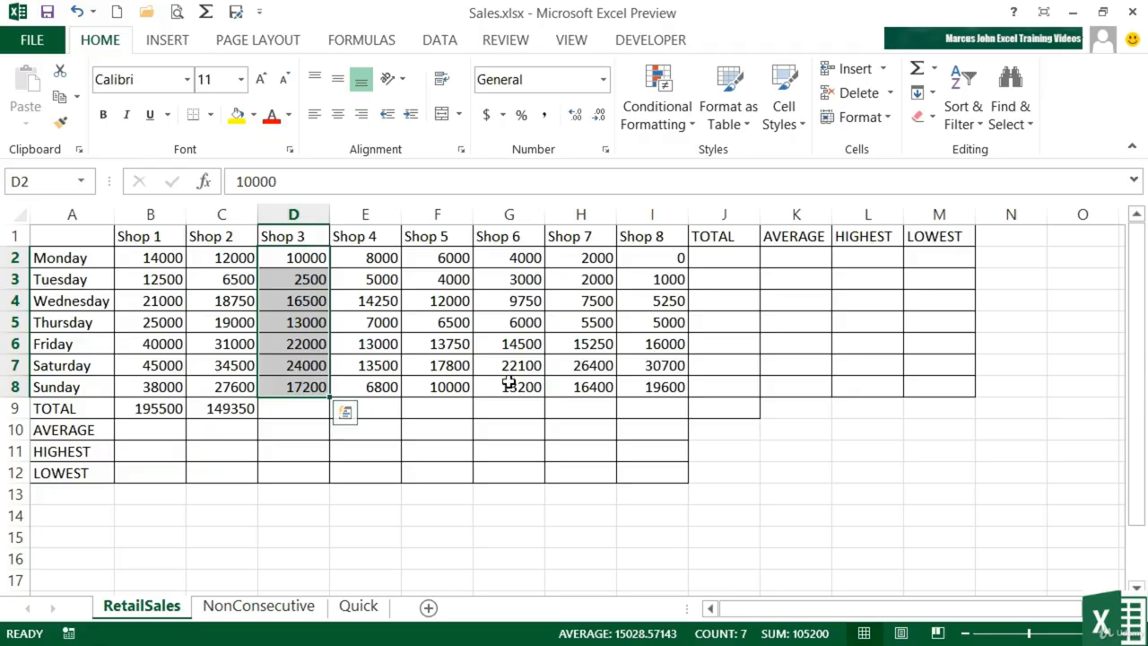
click(920, 76)
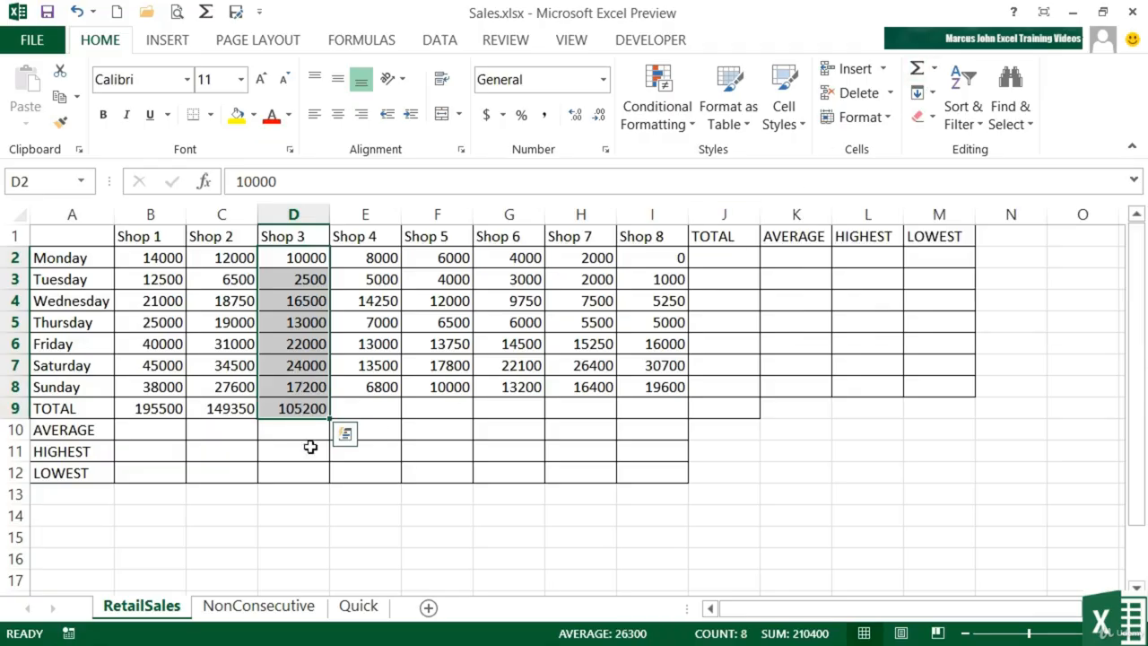
click(293, 408)
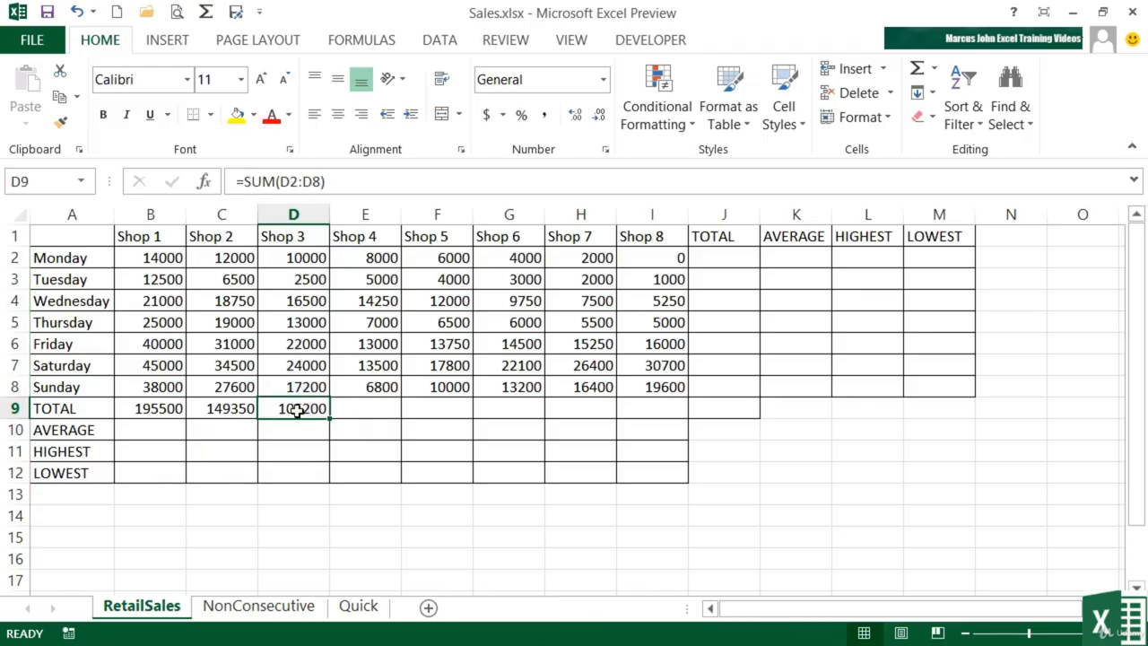
double_click(295, 408)
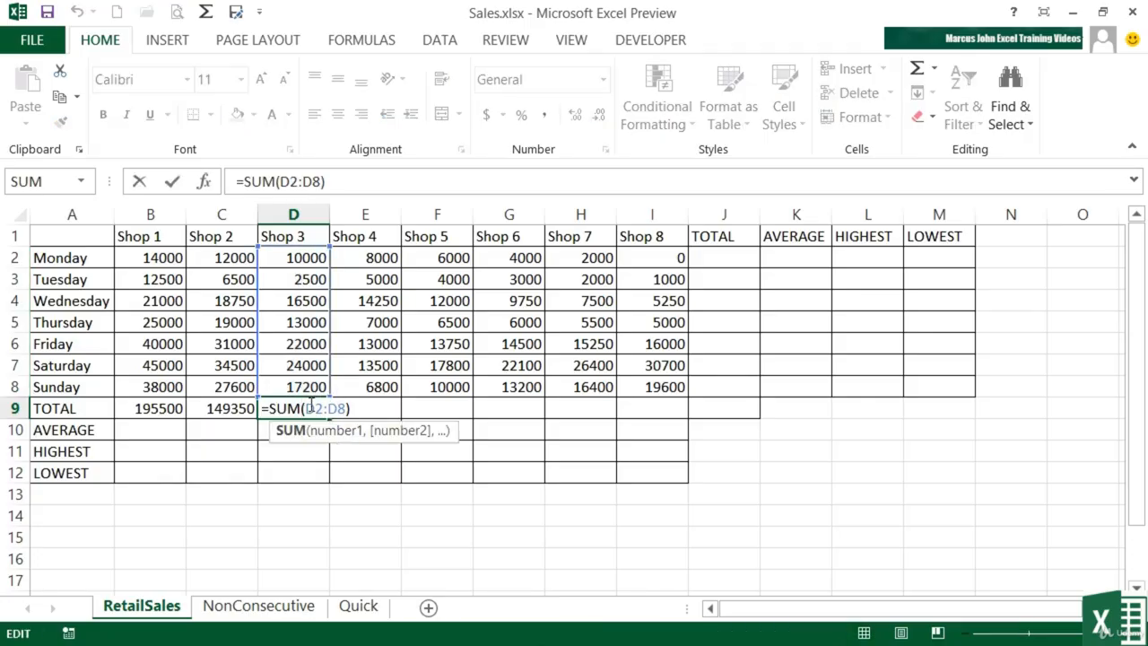
key(Escape)
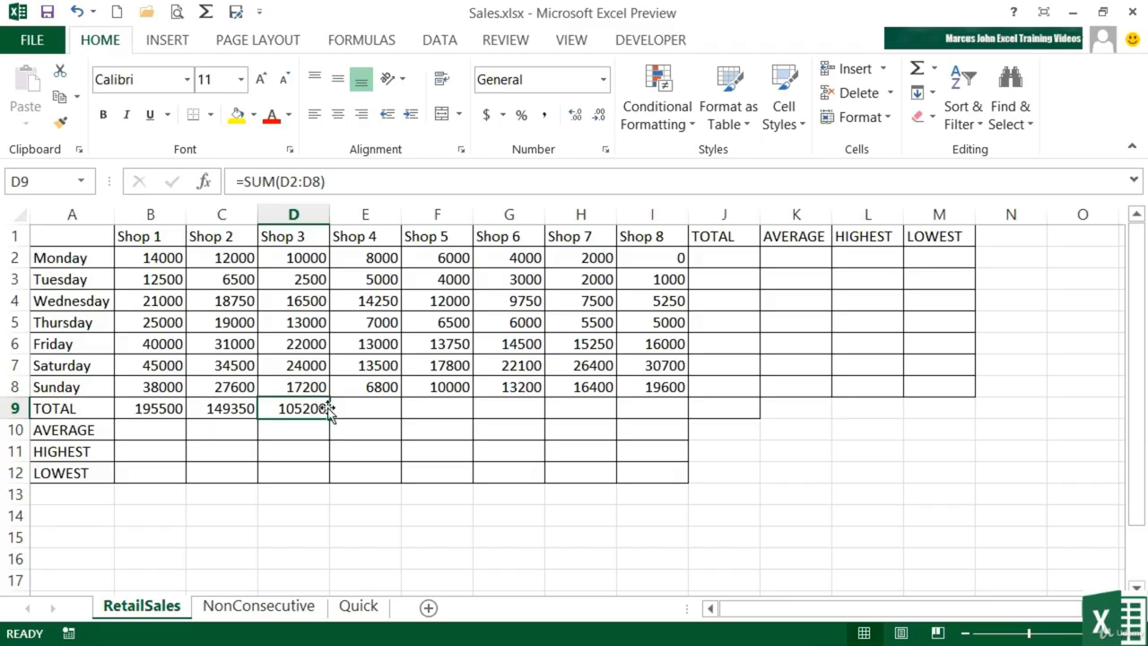
AutoSum Shop 4's figures E2:E8 into E9 and check its formula
drag(383, 260, 386, 384)
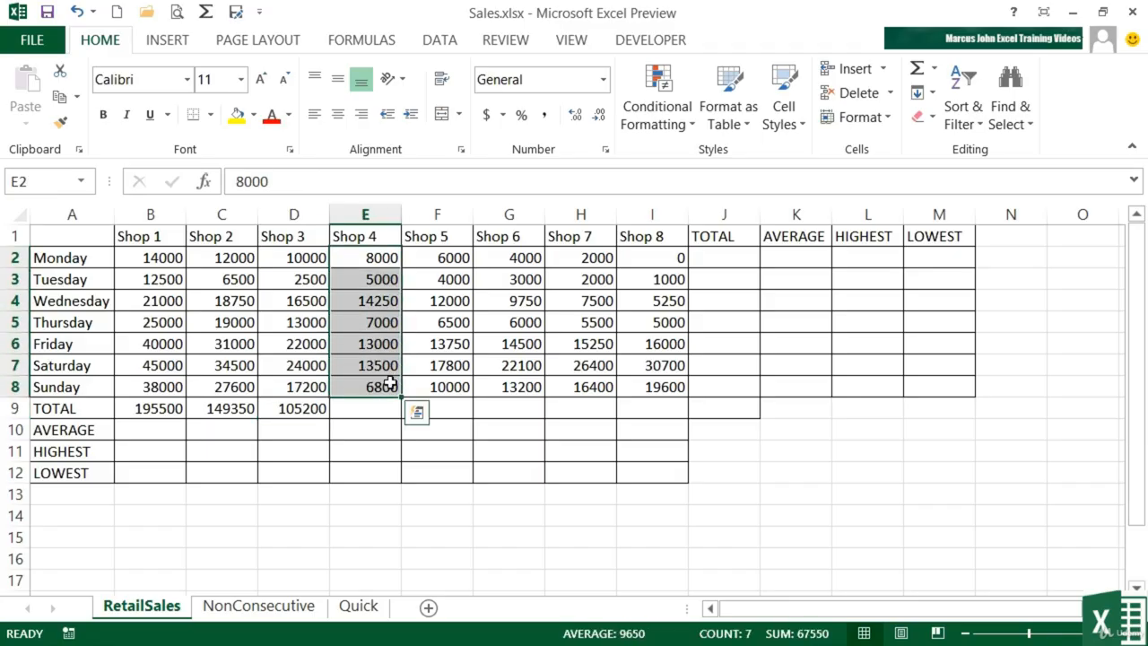
click(914, 69)
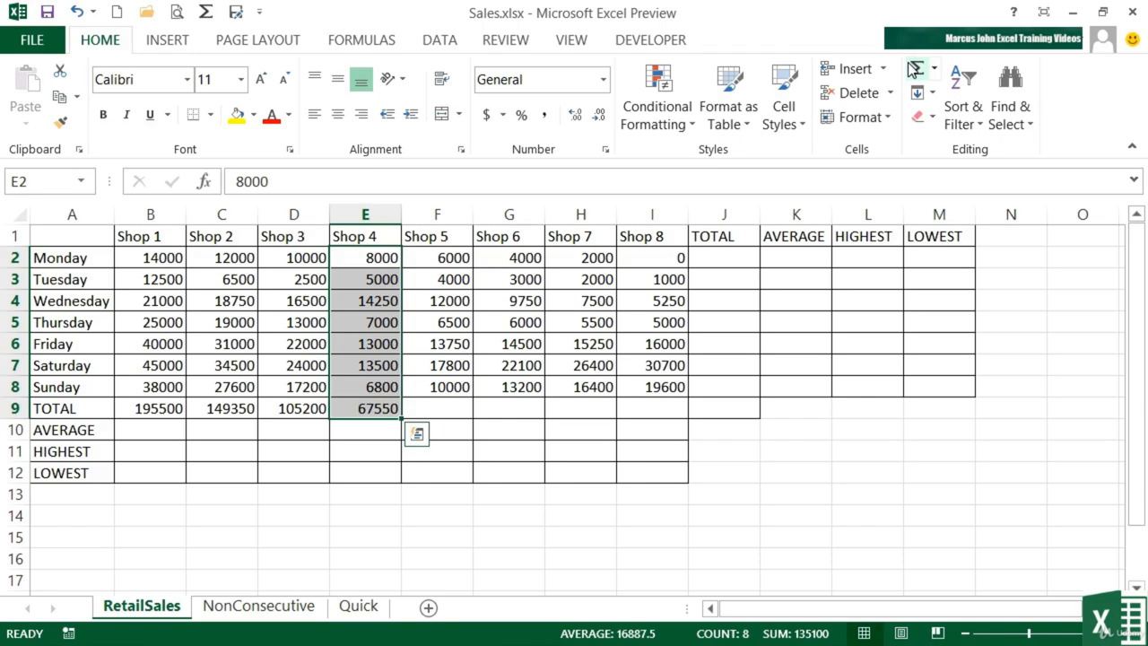
click(380, 411)
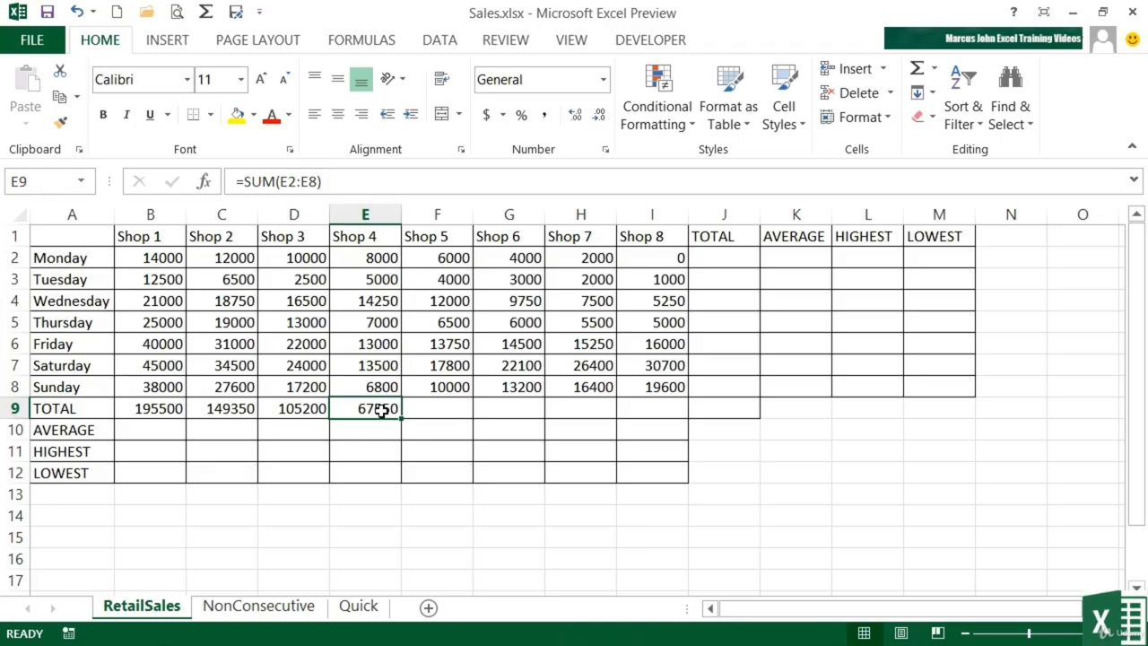
double_click(380, 411)
key(Return)
Change Shop 4's Thursday value in E5 to 8000, making the total 68550
click(377, 312)
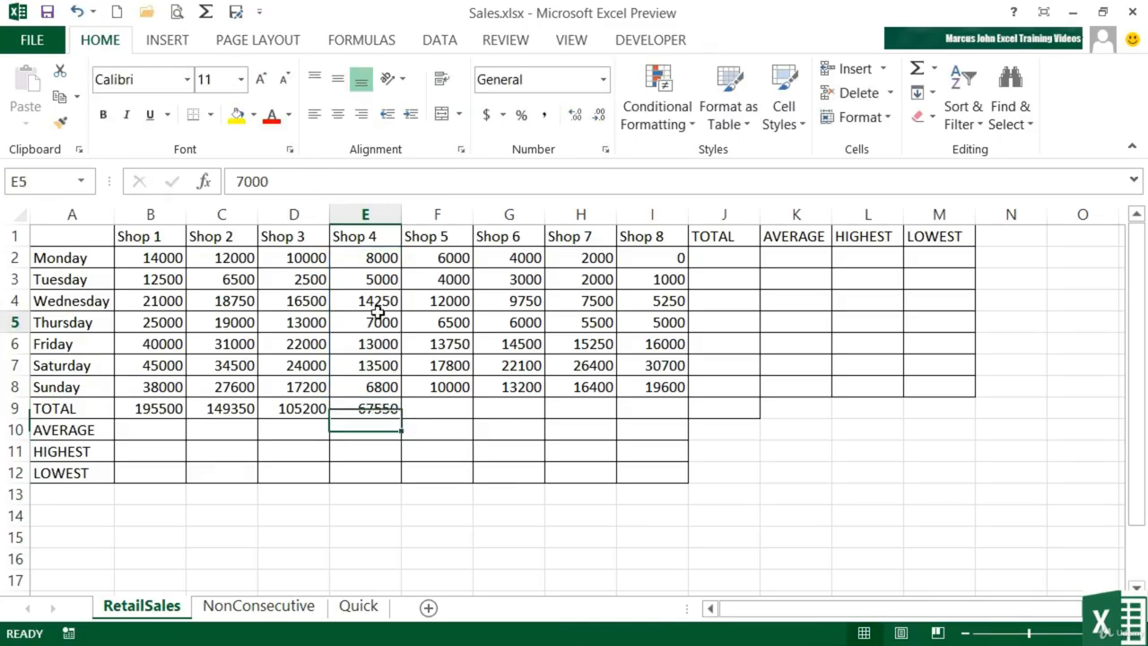
text(8000)
key(Return)
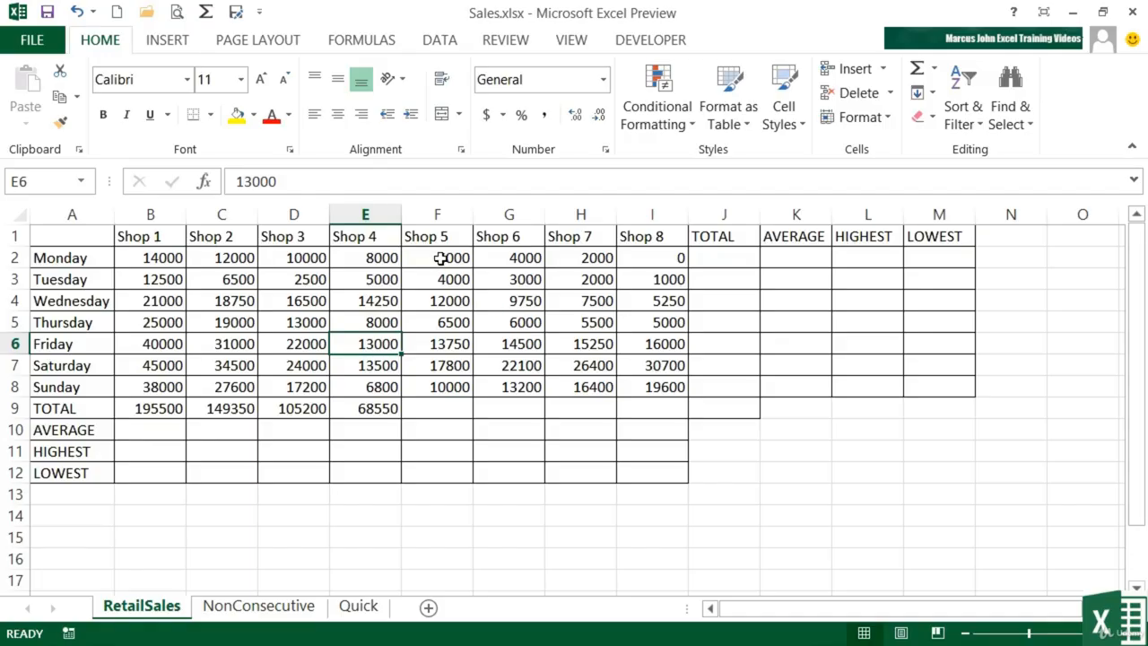
AutoSum Shop 5–8 columns into row 9: 70050, 72550, 75050 and 77550
drag(440, 258, 658, 406)
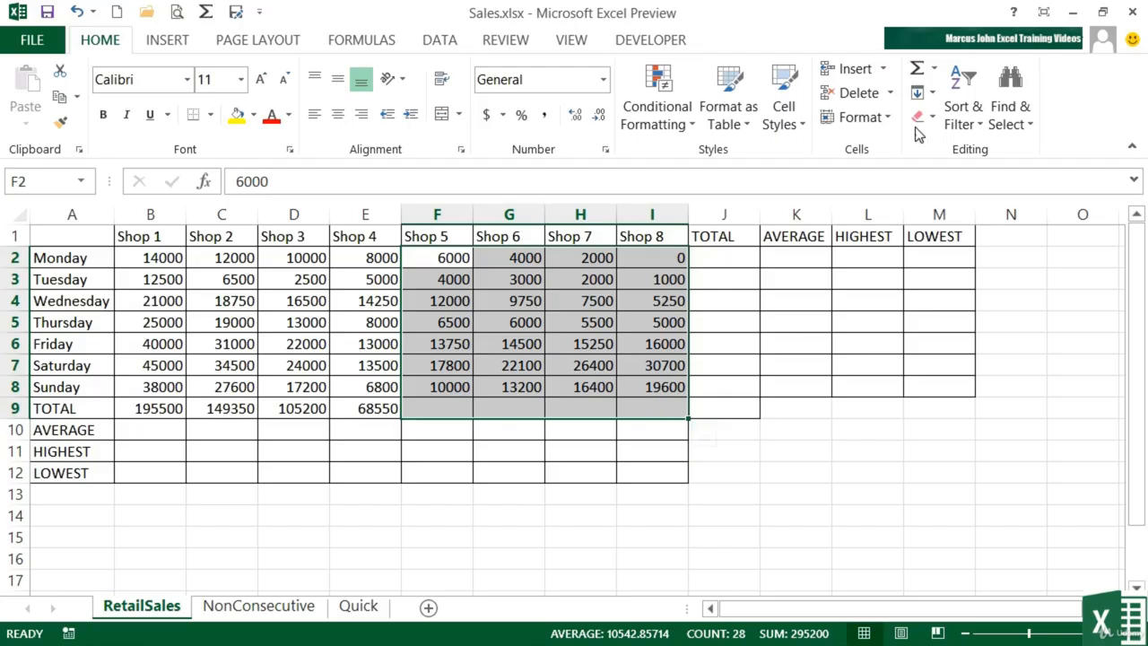
click(916, 72)
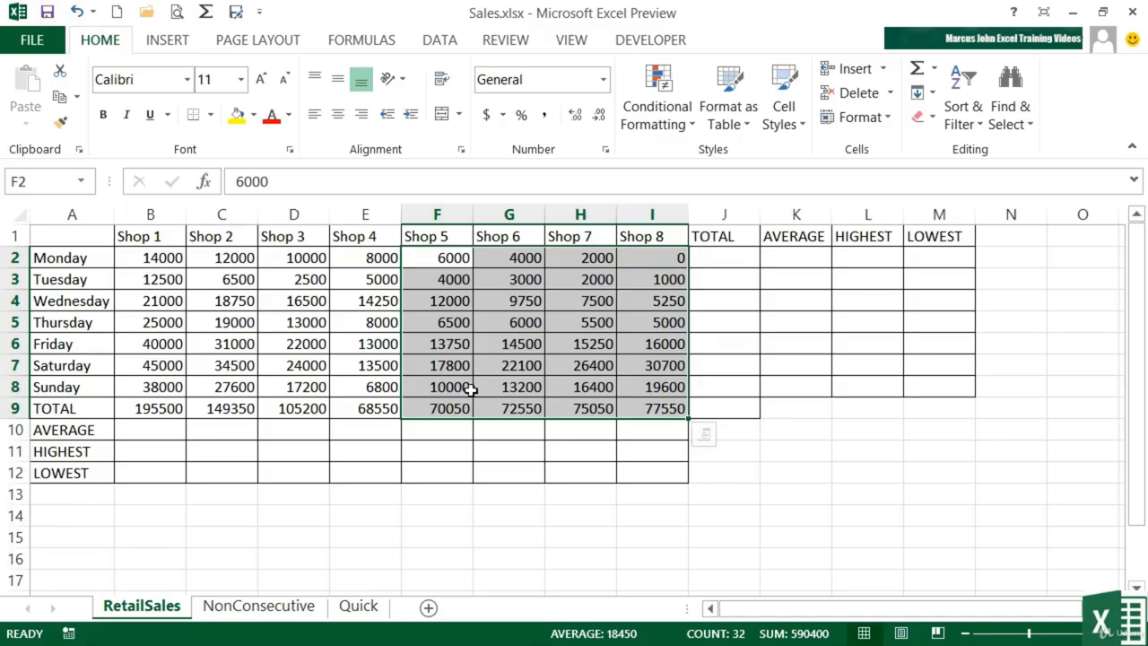
click(729, 259)
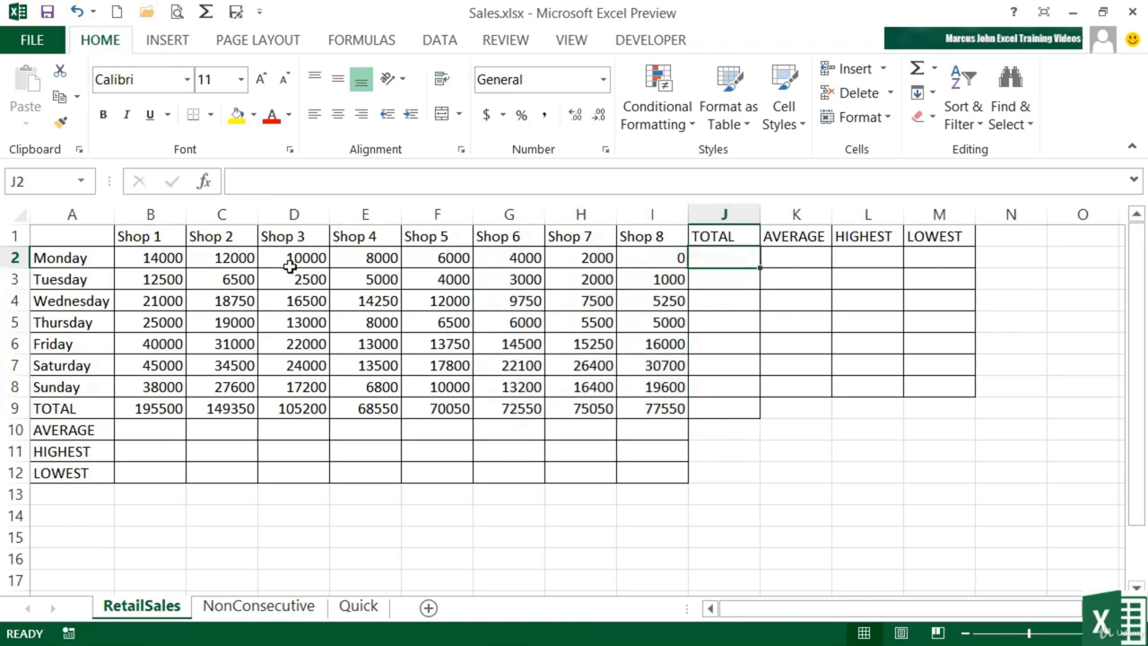
AutoSum Monday's row B2:I2 into J2 as =SUM(B2:I2), showing 56000
drag(159, 257, 664, 257)
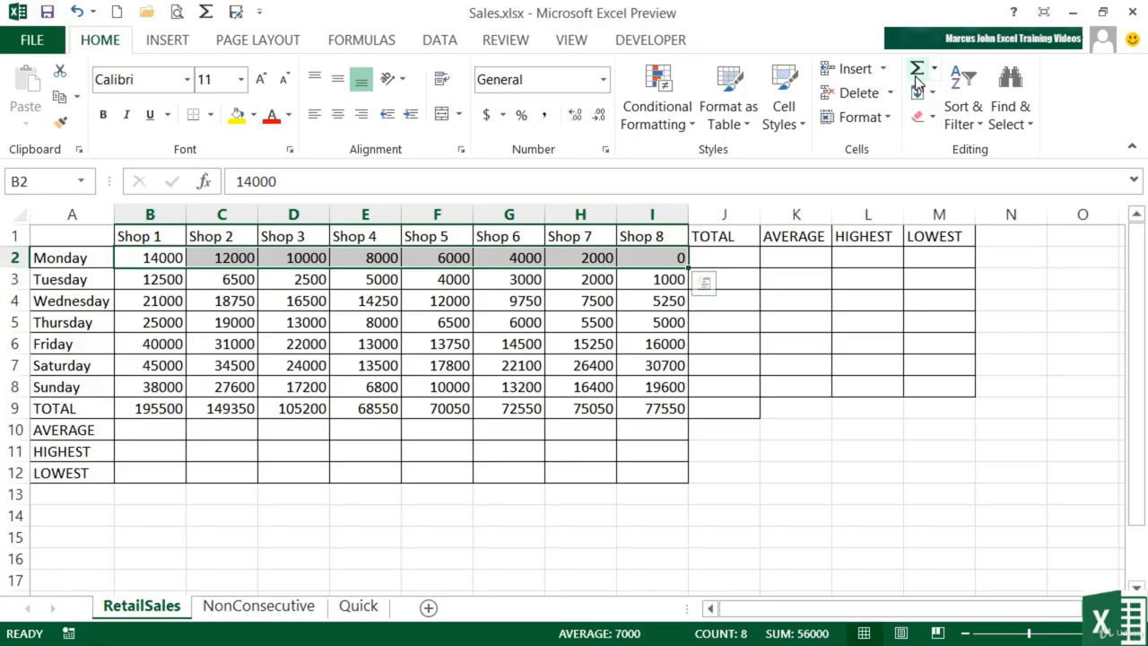
click(916, 79)
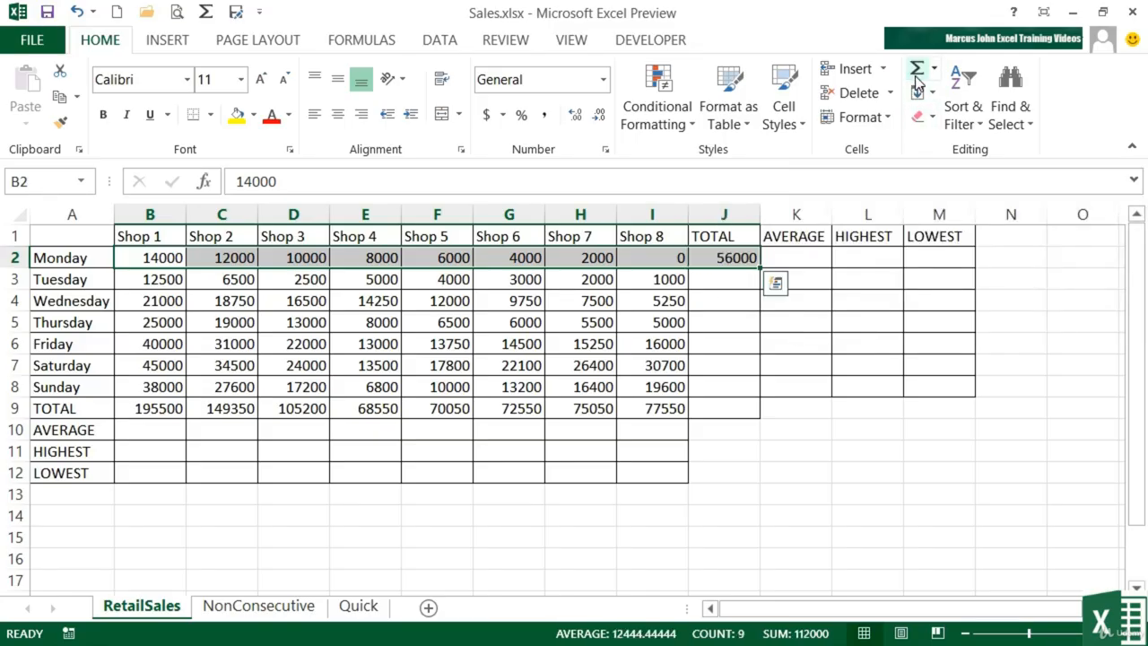
double_click(731, 258)
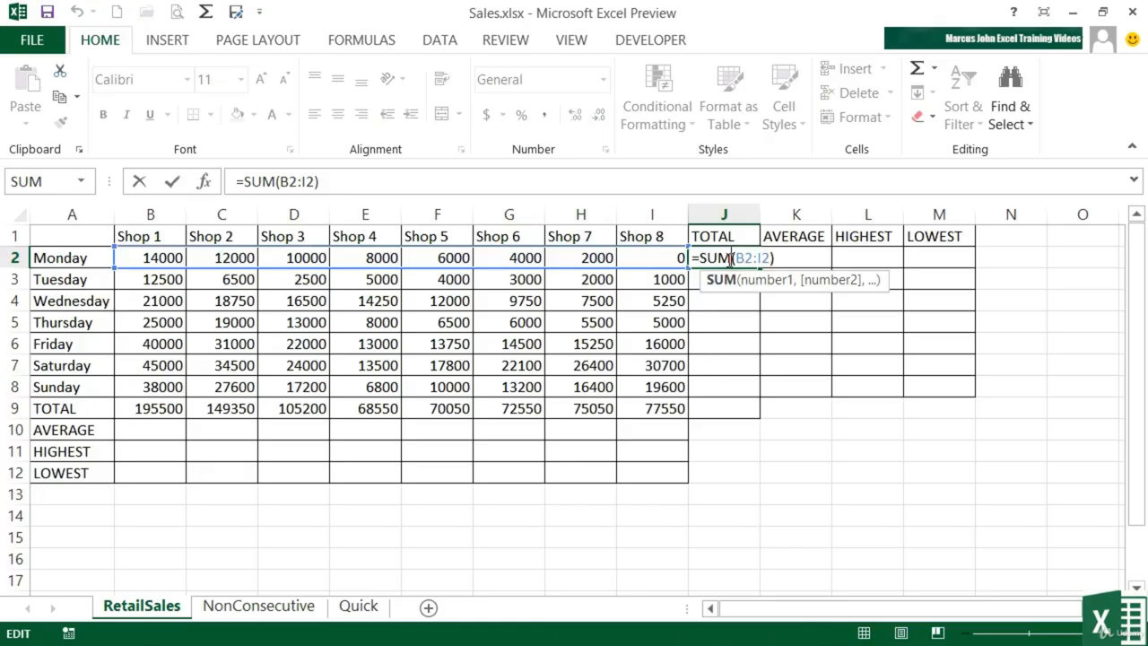
key(Return)
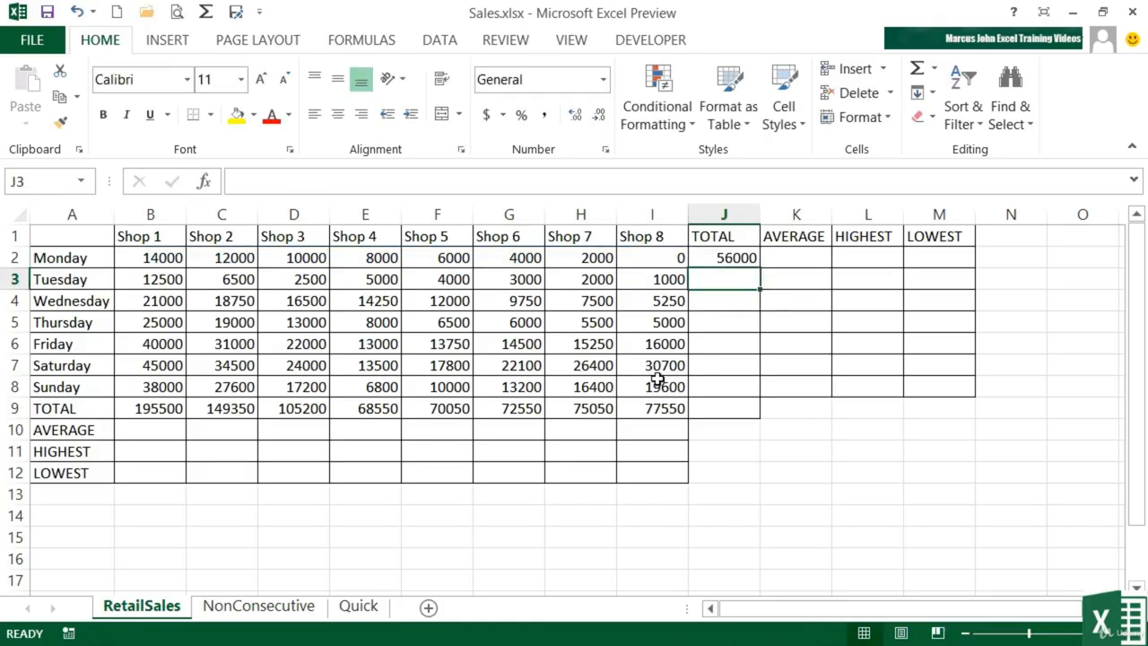
AutoSum block B3:J9 for Tuesday–Sunday totals, then check J3–J9, grand total 757800
drag(168, 279, 712, 399)
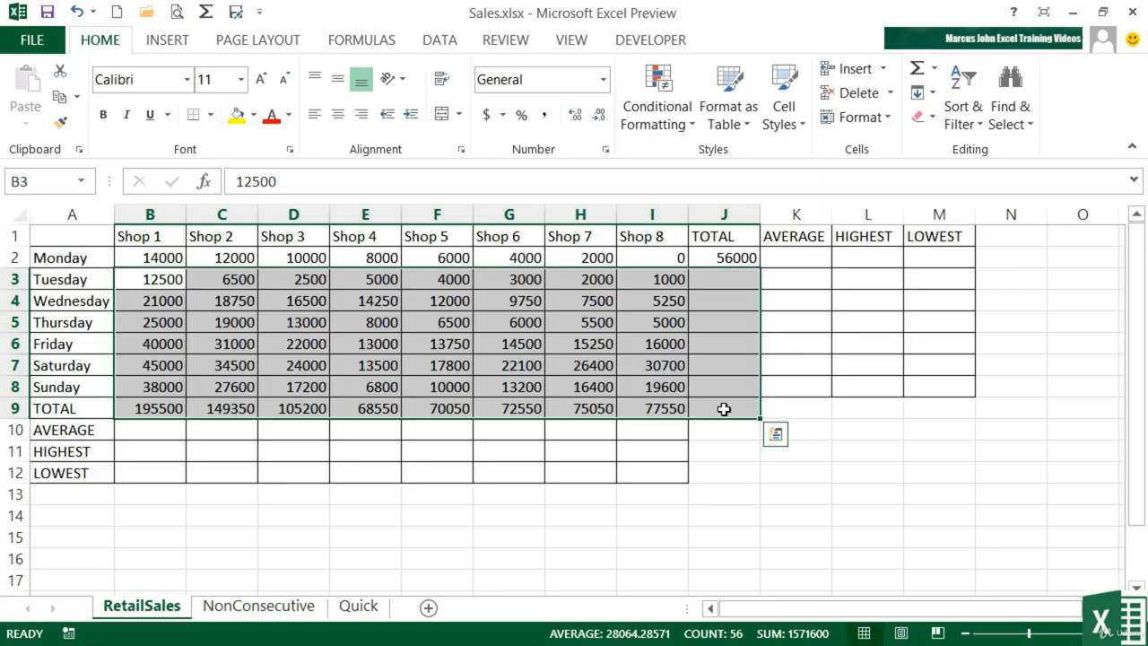
click(918, 72)
click(735, 279)
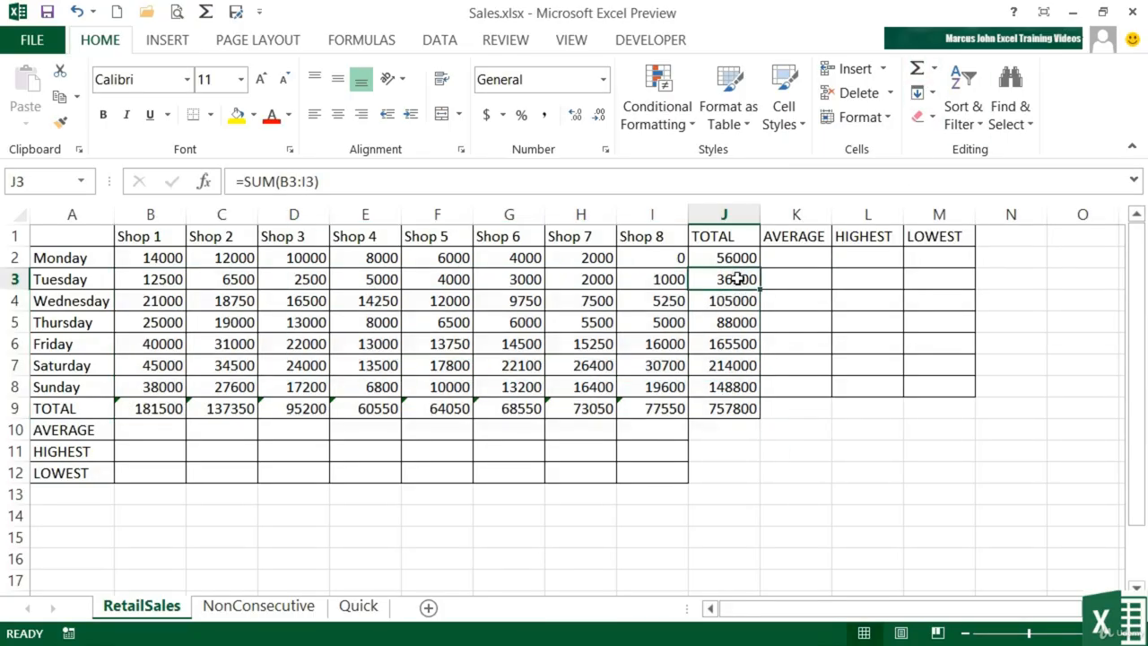
click(738, 301)
click(738, 322)
click(735, 343)
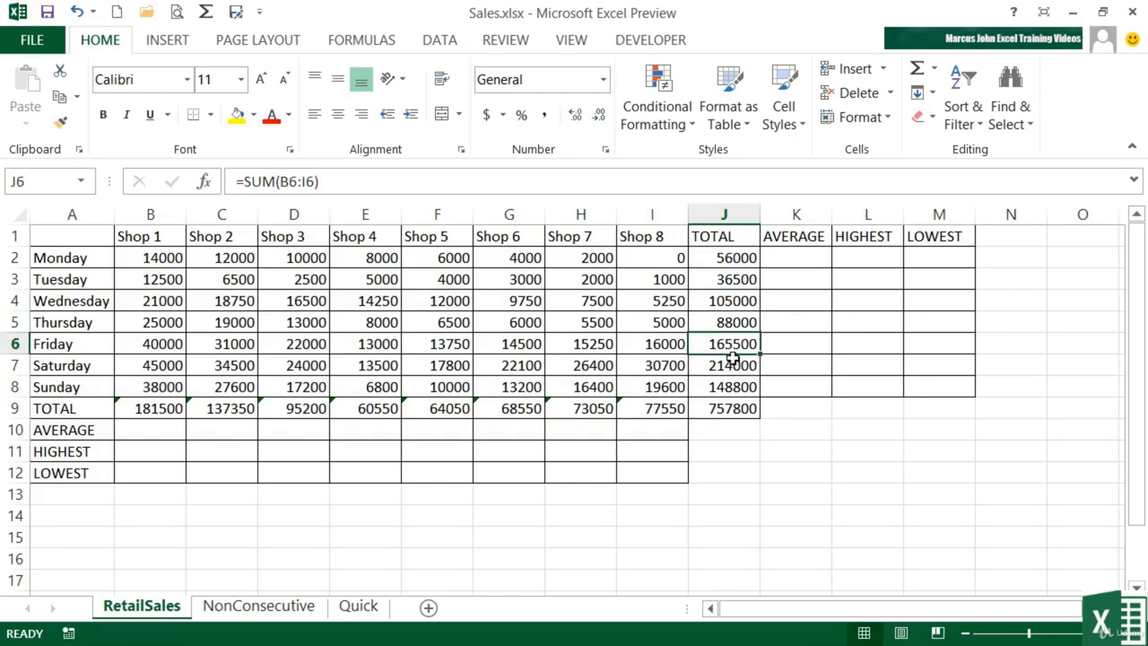
click(733, 365)
click(733, 386)
click(732, 408)
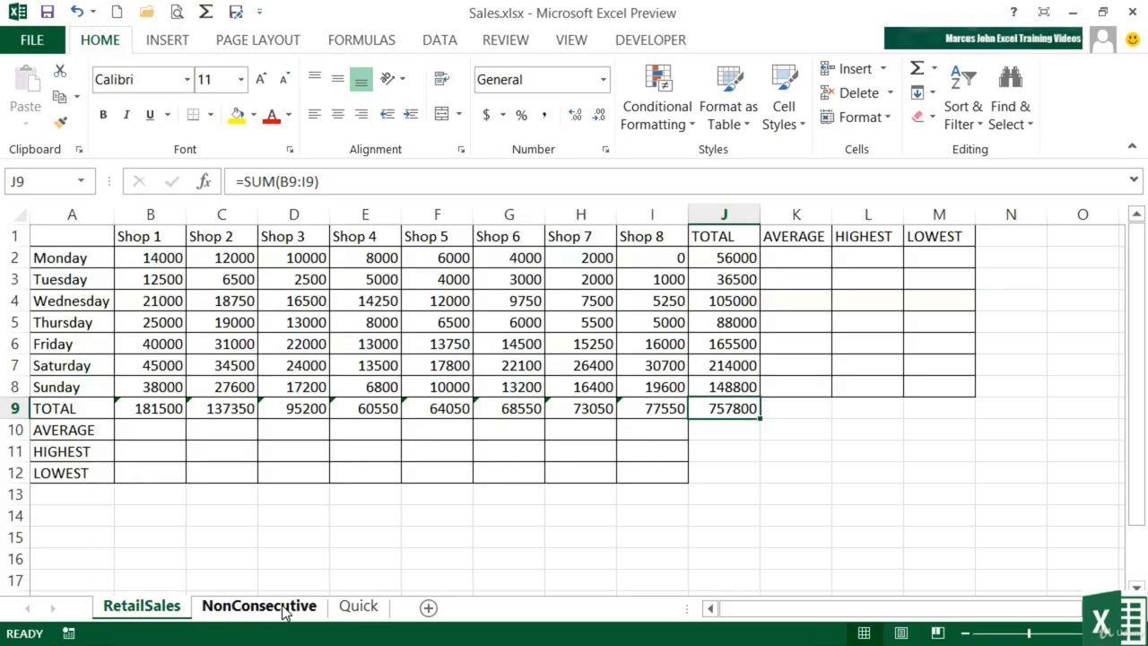
On the NonConsecutive sheet, point out Monday Fruit cells B2, B7, B12, then select J5
click(285, 608)
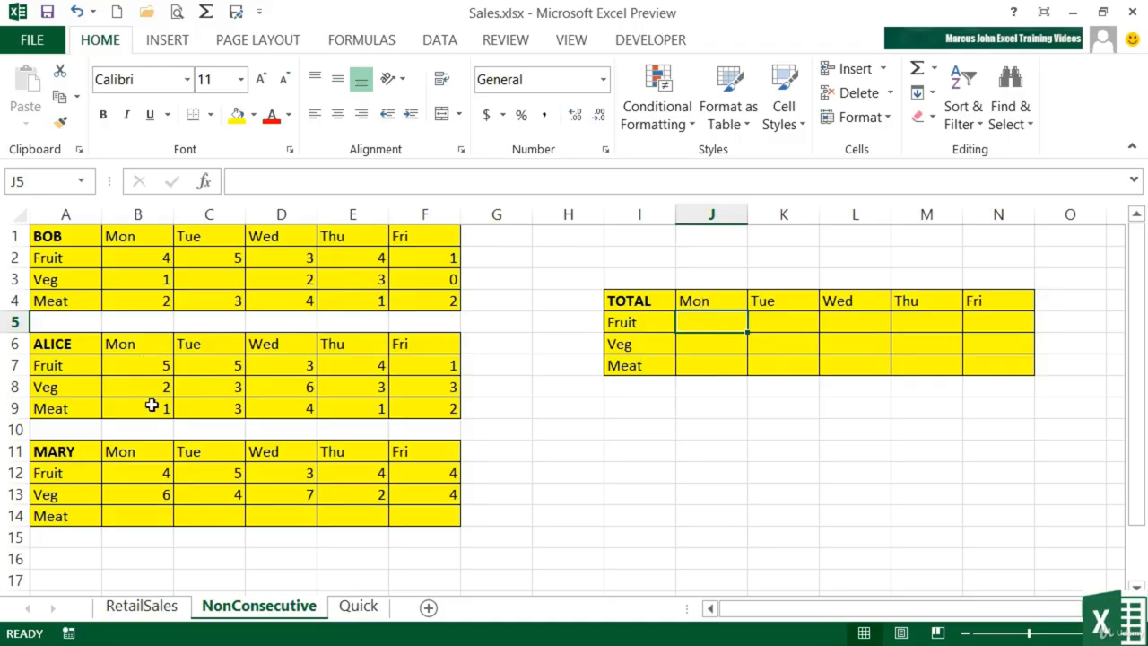
click(151, 477)
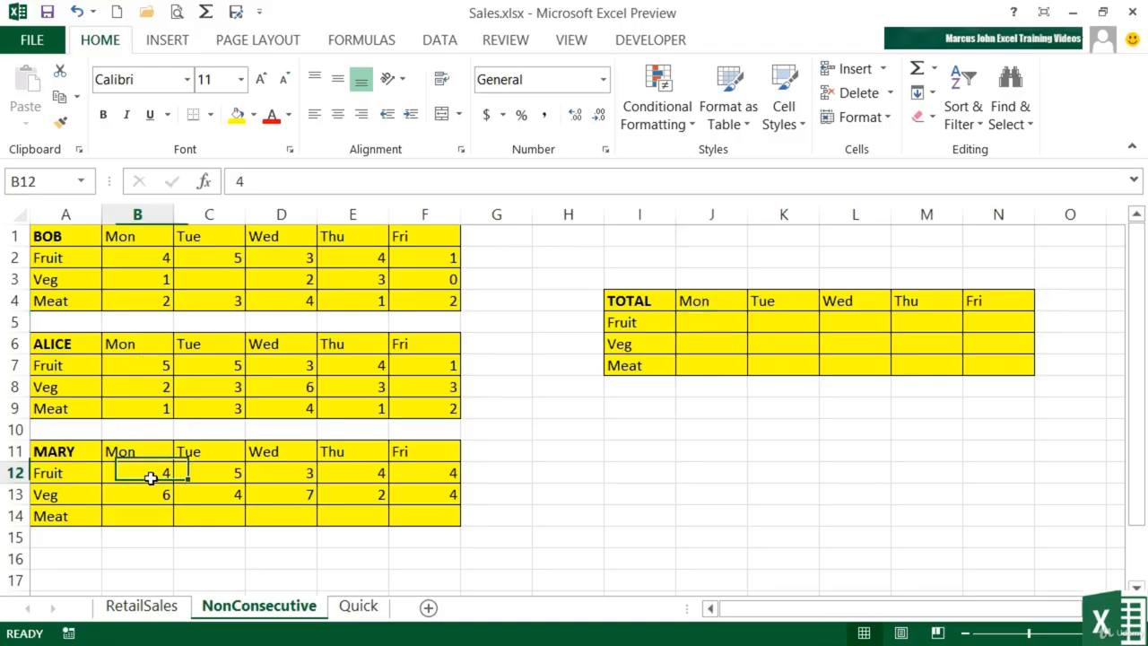
click(160, 374)
click(146, 258)
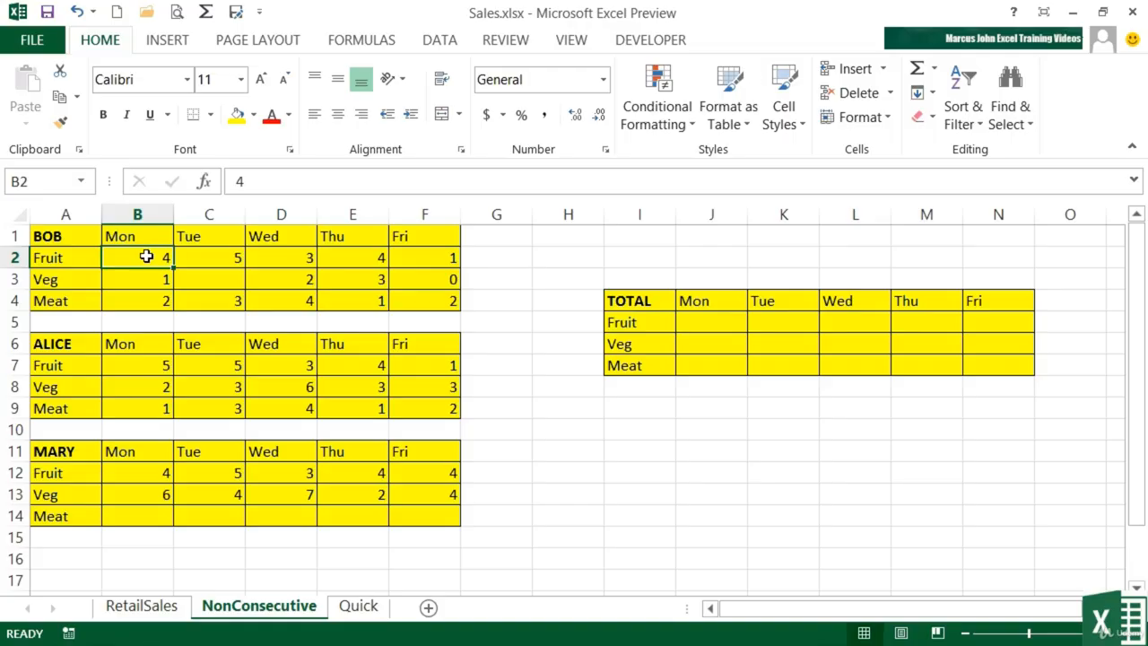
drag(146, 258, 134, 467)
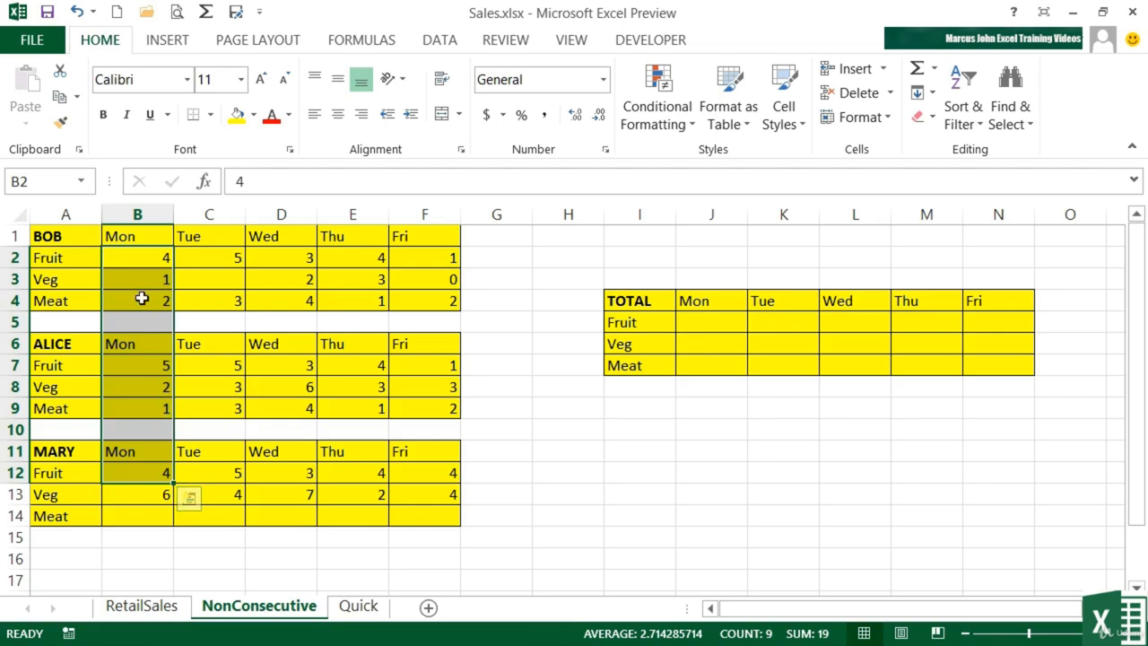
click(718, 323)
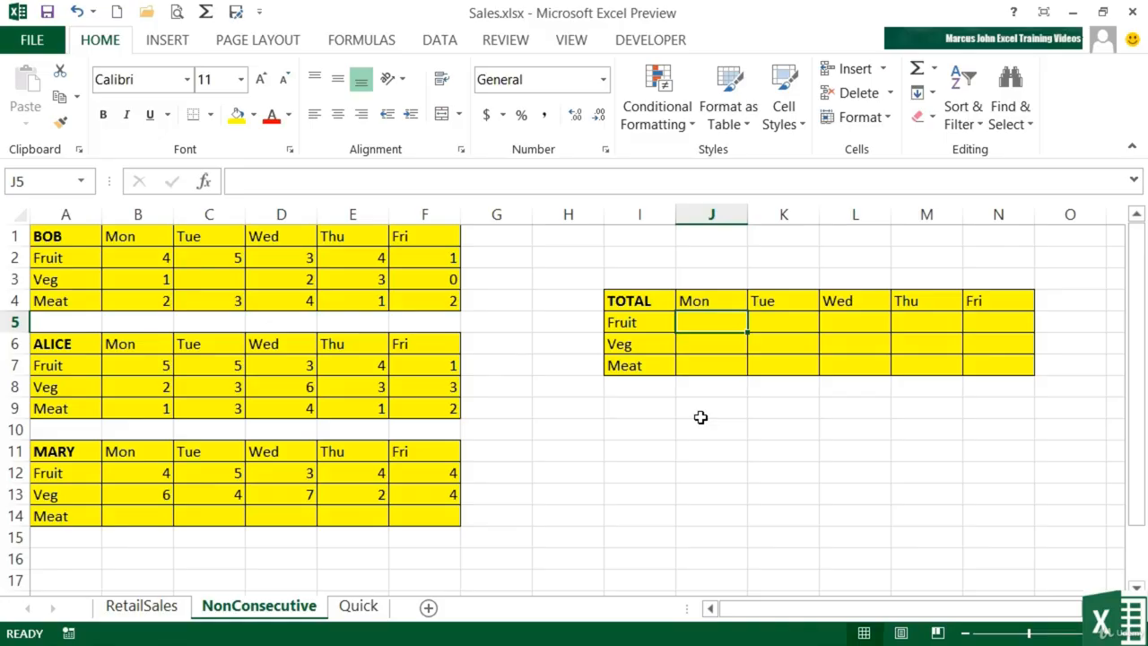
Enter =SUM(B2,B7,B12) in J5 for a Monday Fruit total of 13
text(=sum)
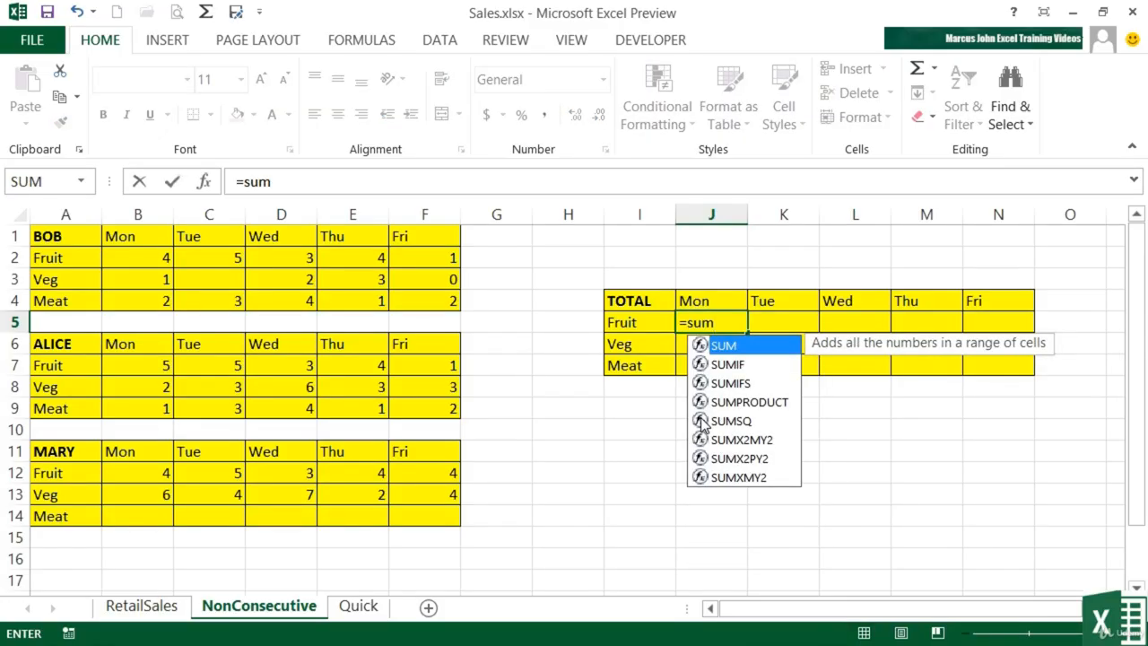
text(()
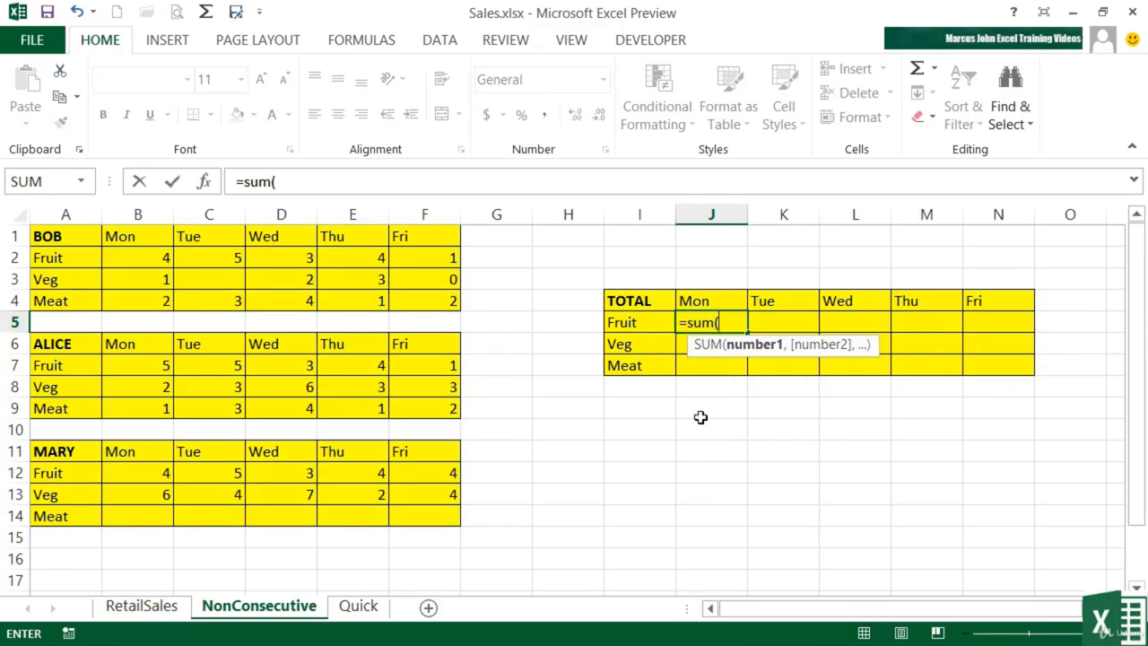
click(155, 258)
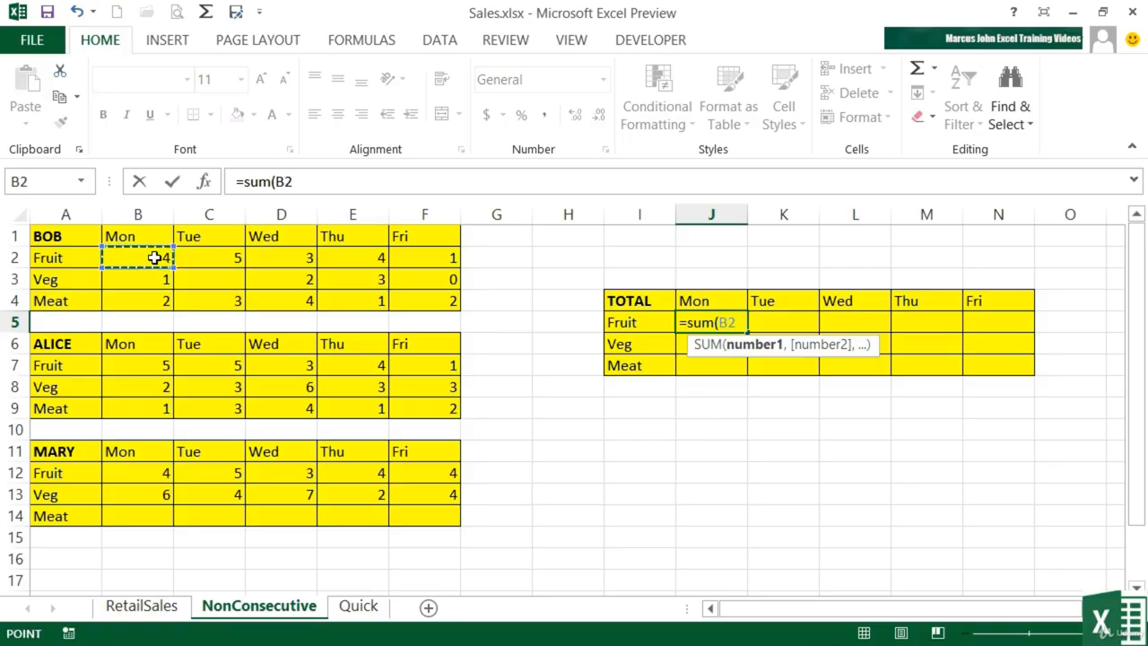
text(,)
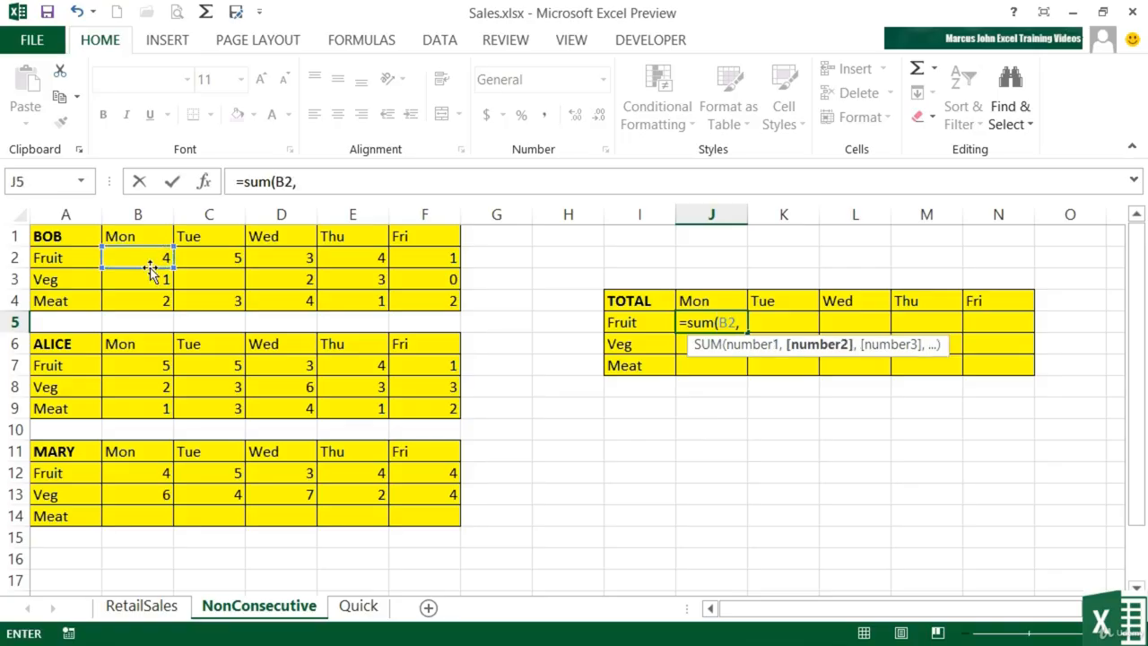
click(154, 365)
text(,)
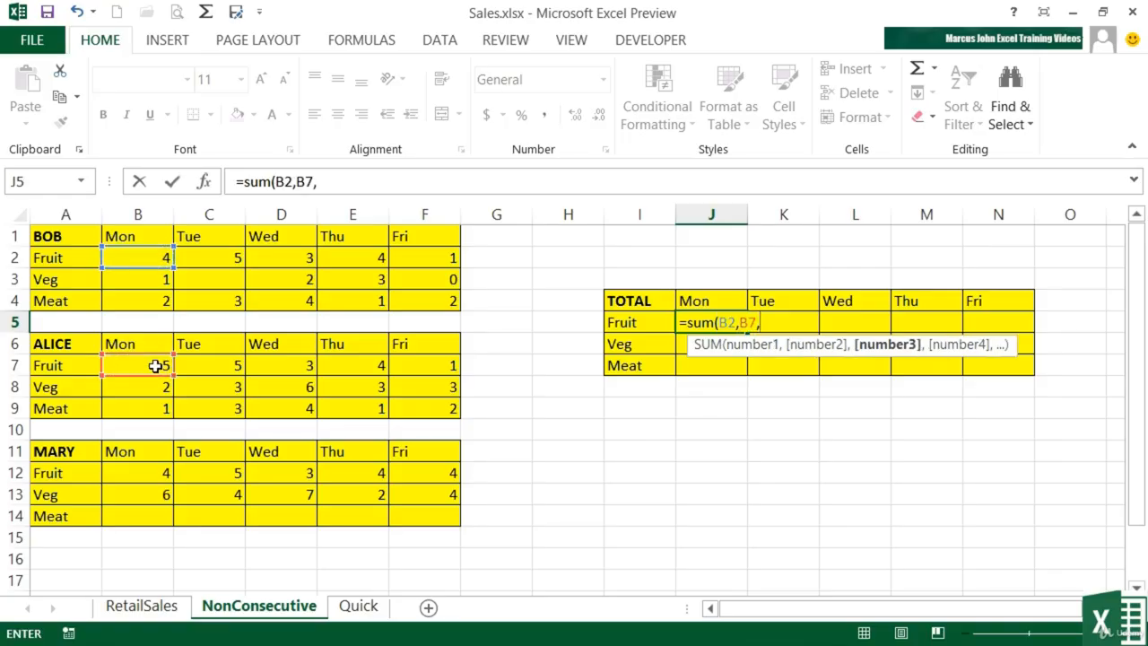
click(142, 473)
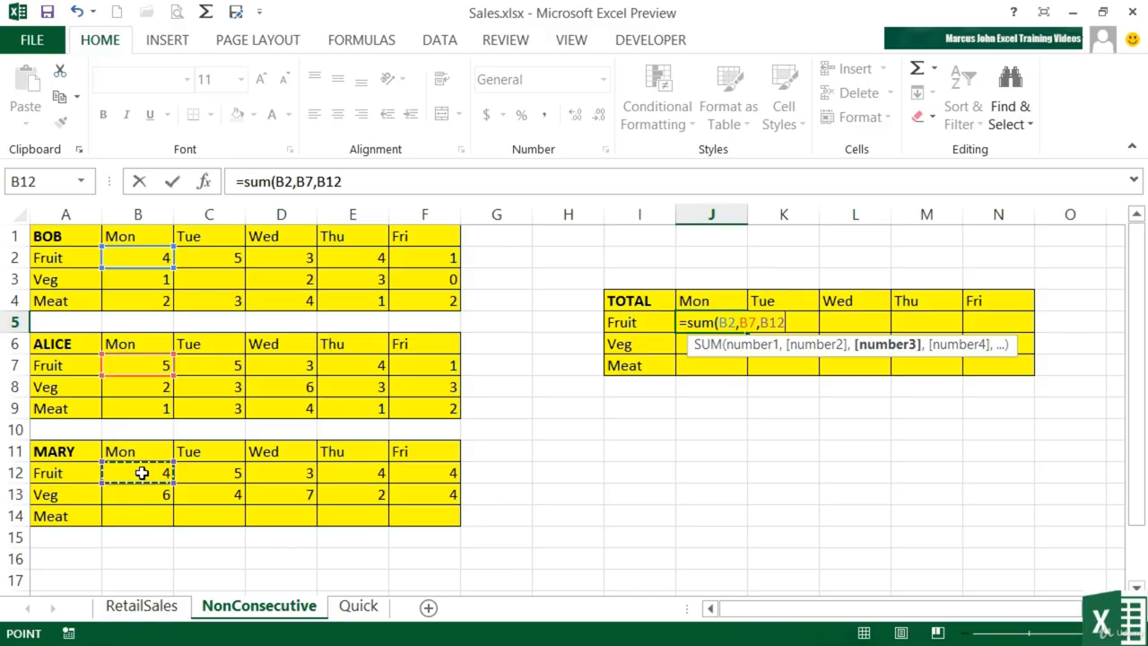
key(Return)
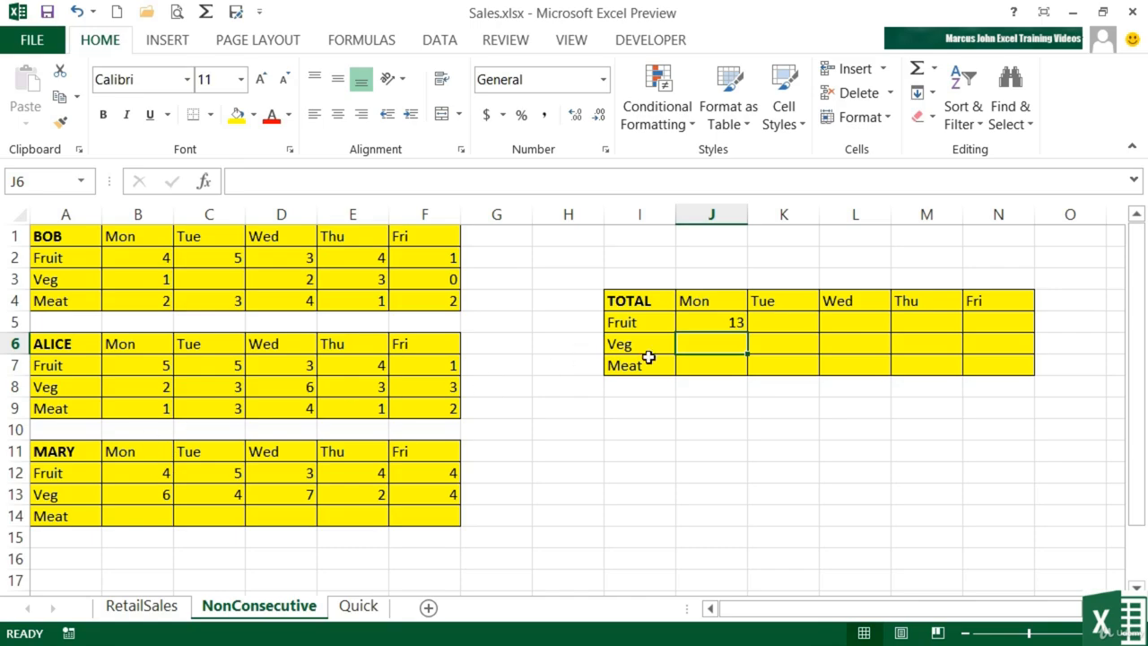
Enter =SUM(B3,B8,B13) in J6 for a Monday Veg total of 9
text(=sum()
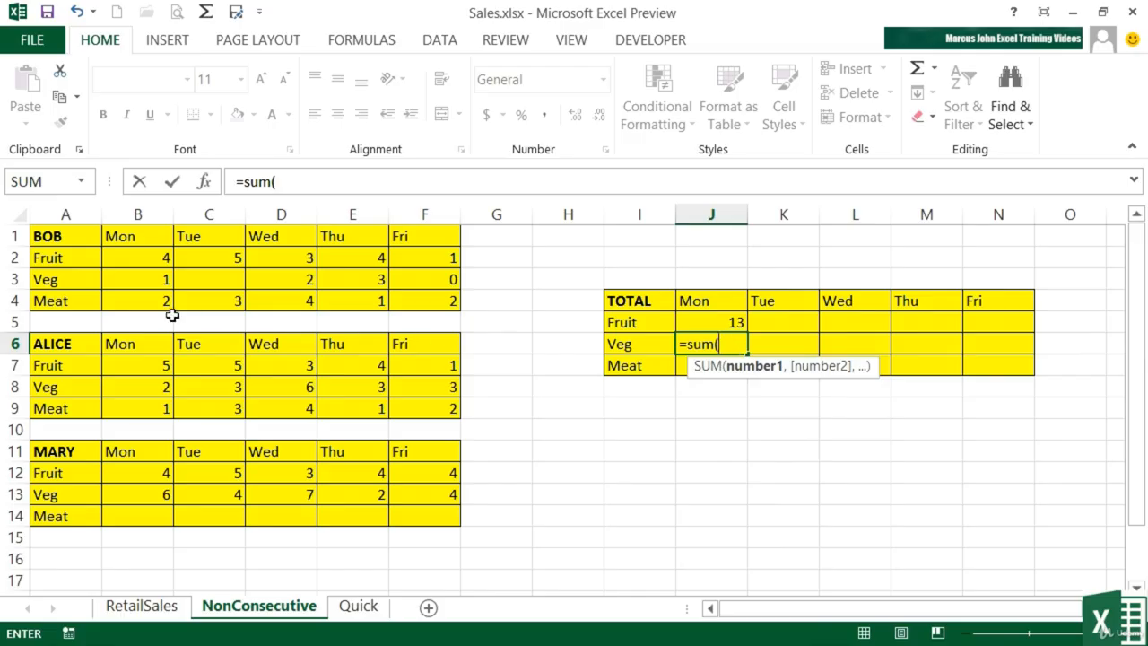
click(138, 280)
text(,)
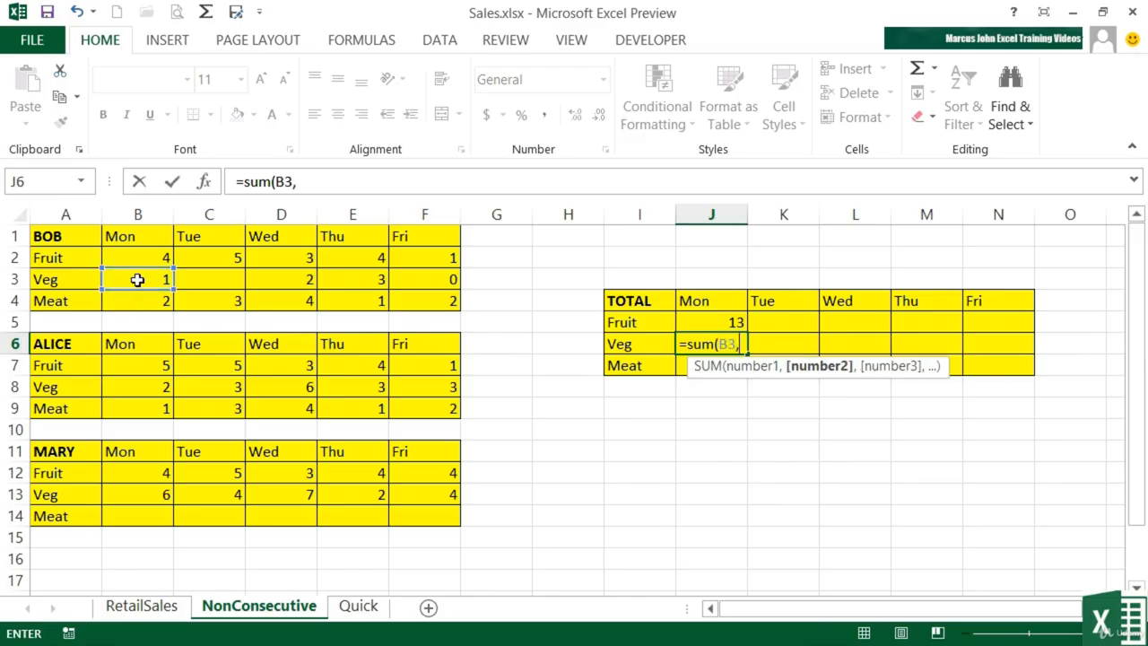
click(137, 386)
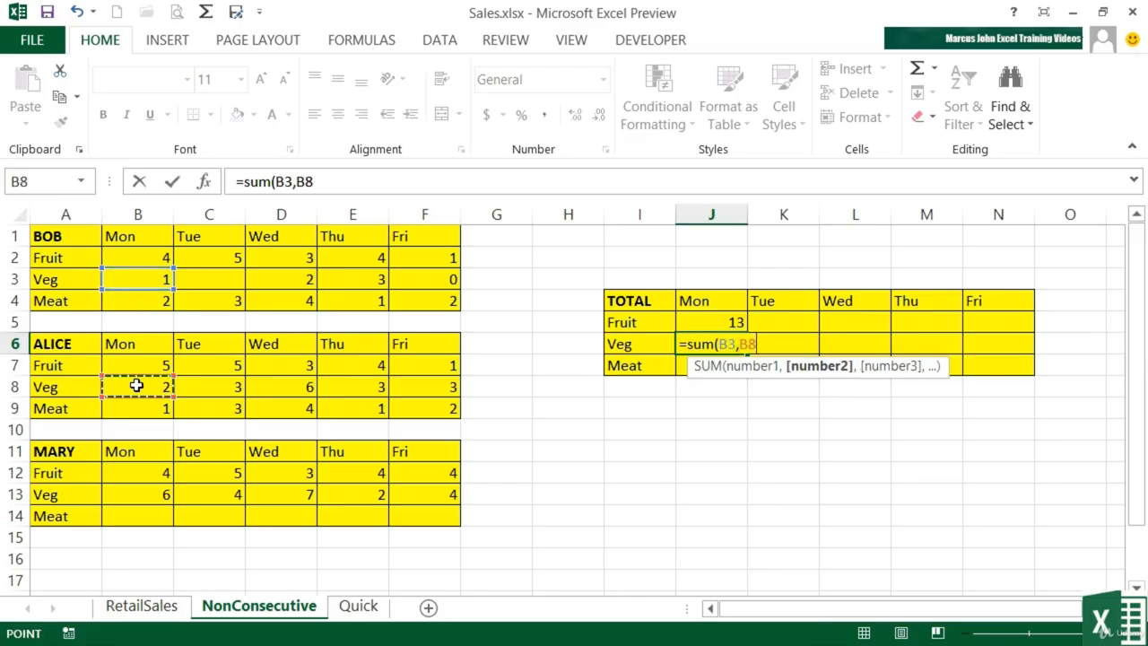
text(,)
click(150, 496)
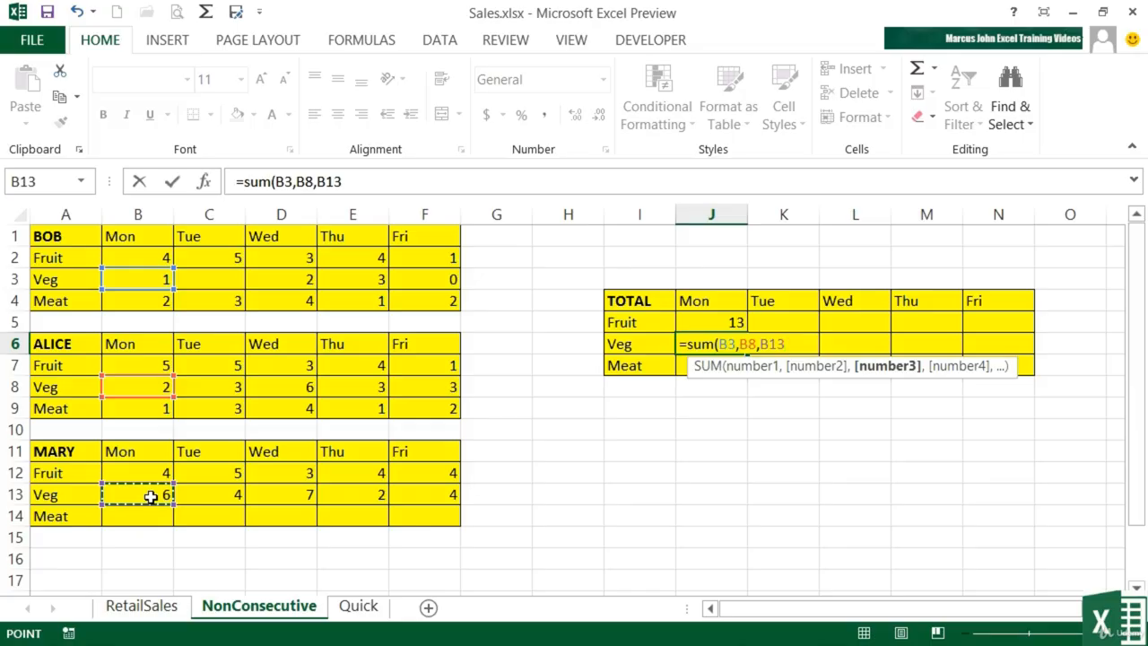
key(Return)
text(=sum()
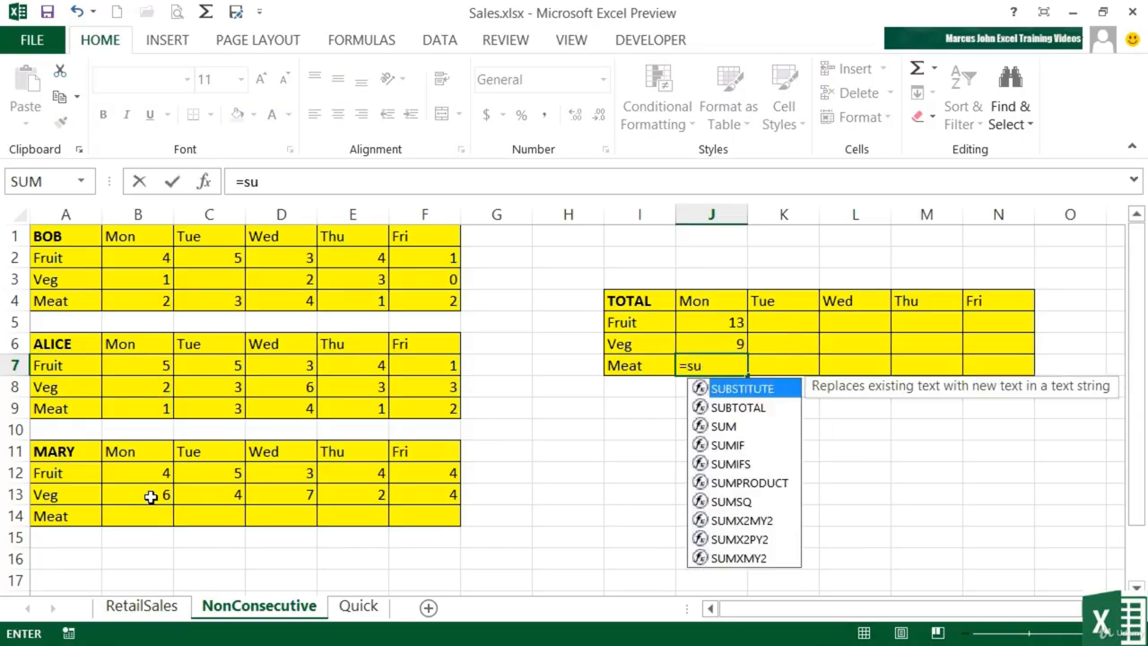
Complete J7's formula with B4, B9 and B14 for a Monday Meat total of 3
click(149, 256)
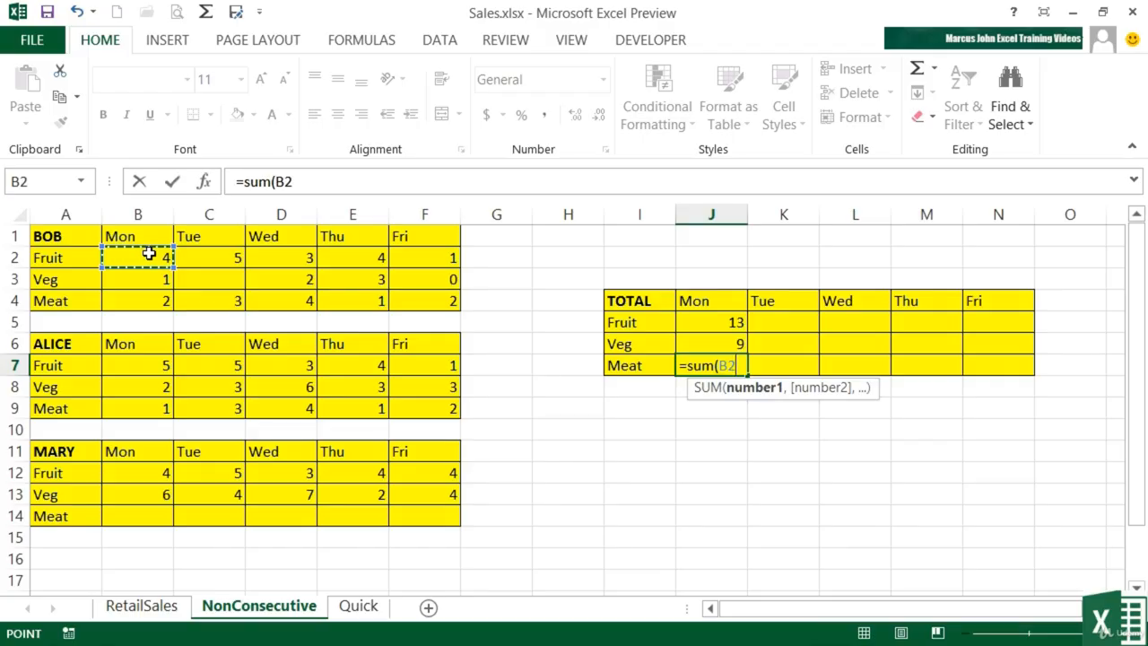
click(144, 302)
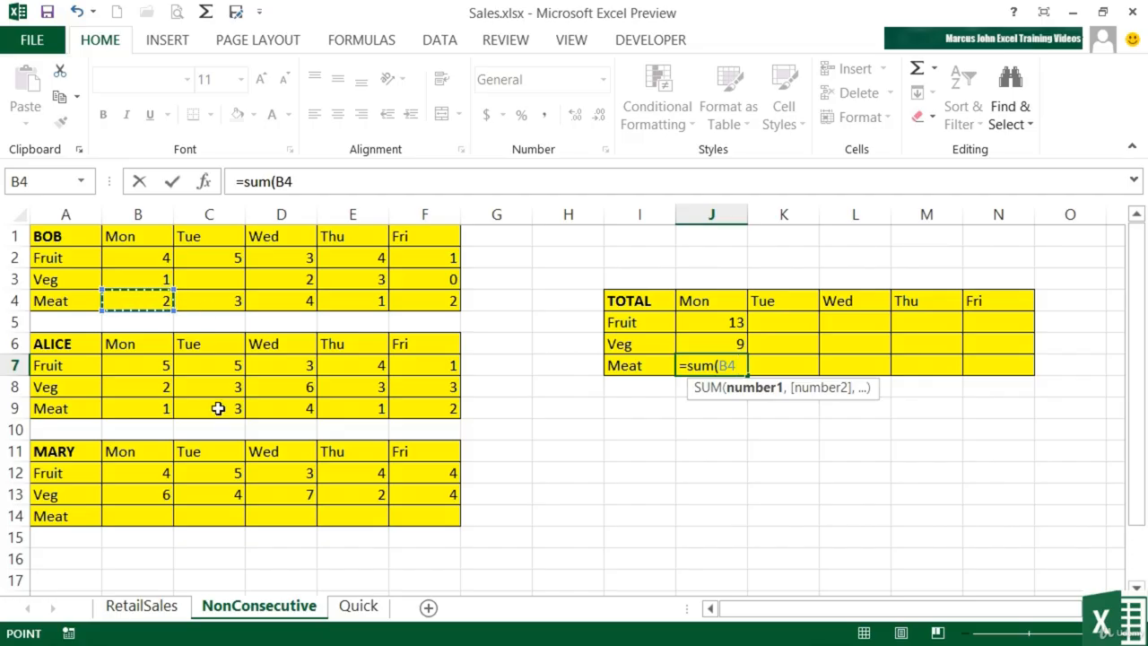
ctrl+click(150, 406)
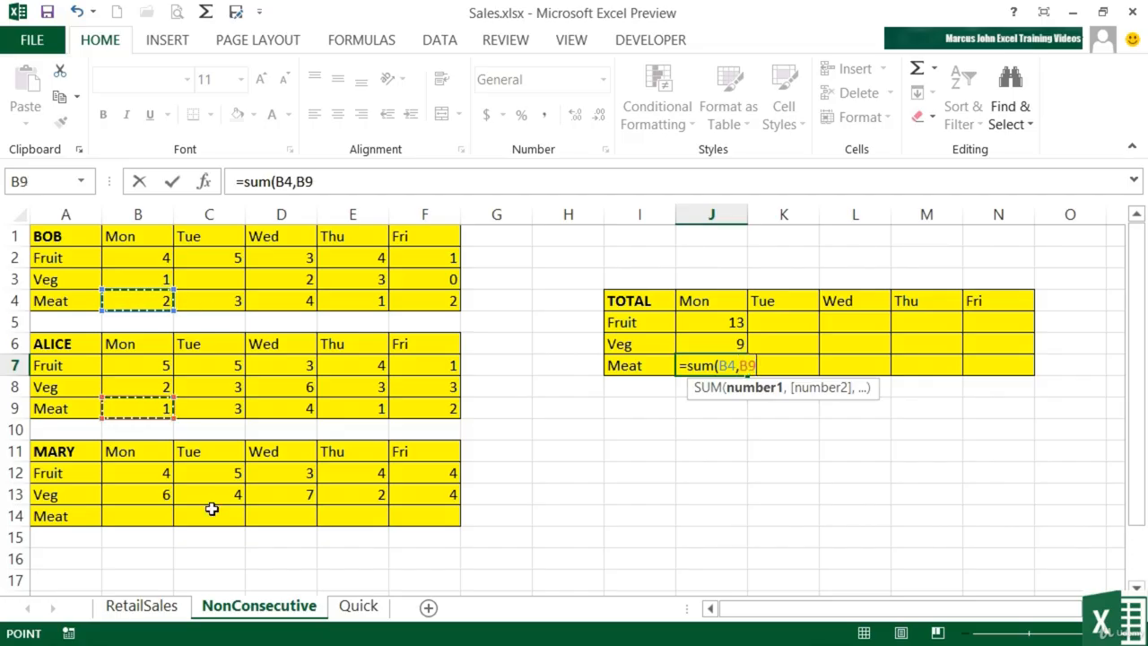
ctrl+click(140, 517)
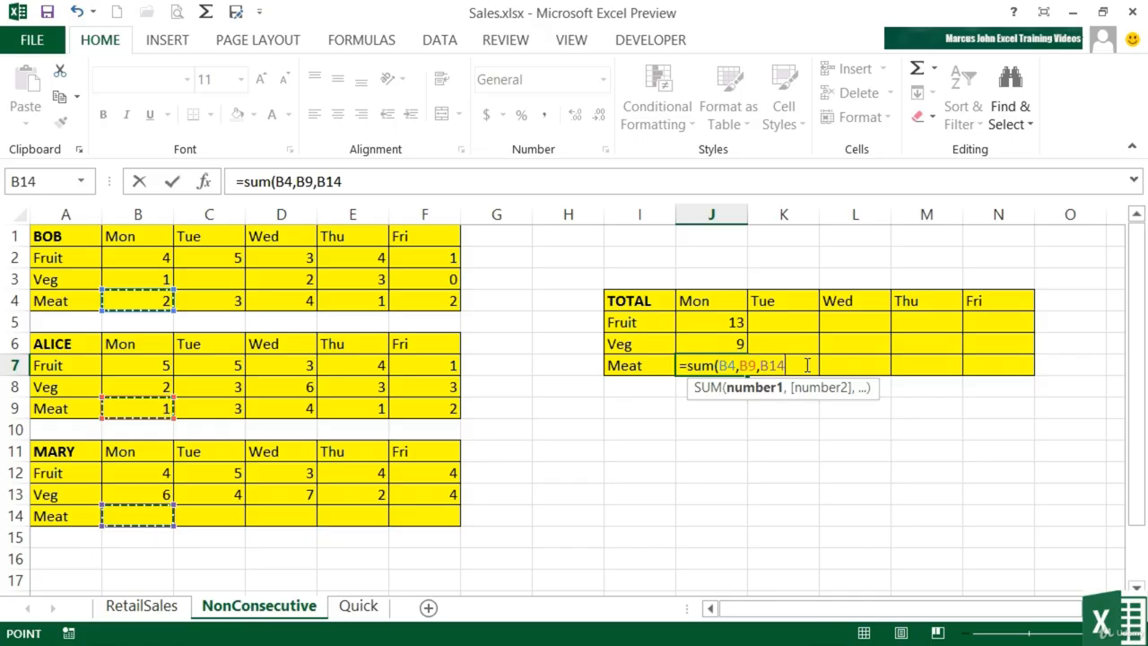
key(Return)
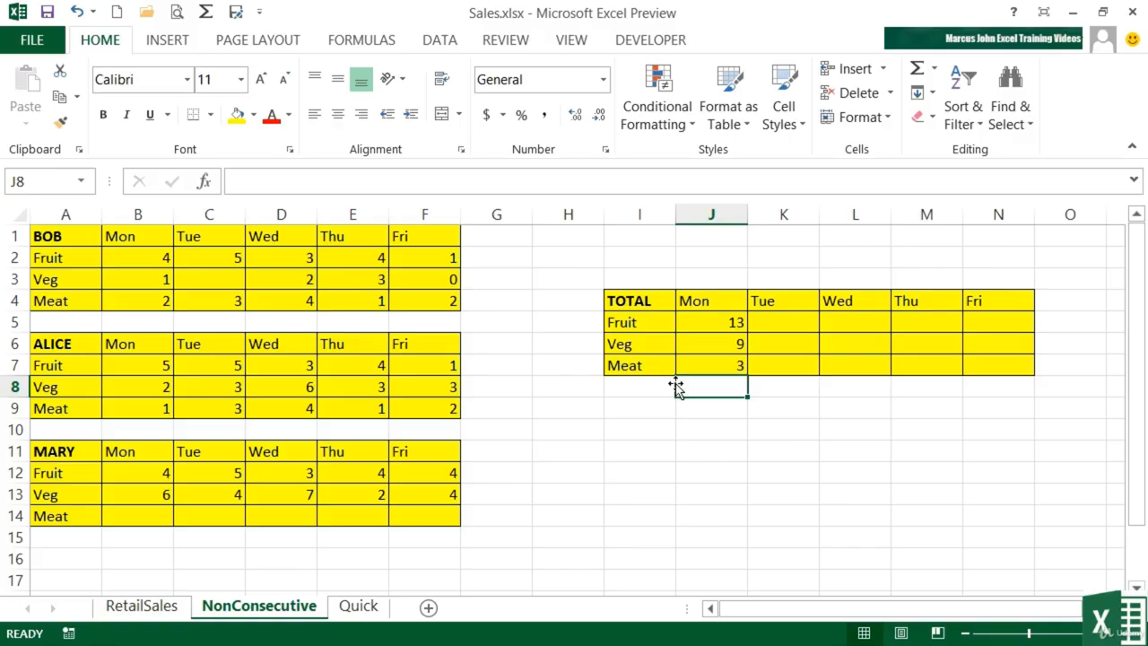
Switch to the Quick sheet and select B2:J9, covering the sales table plus the TOTAL row and column
click(360, 607)
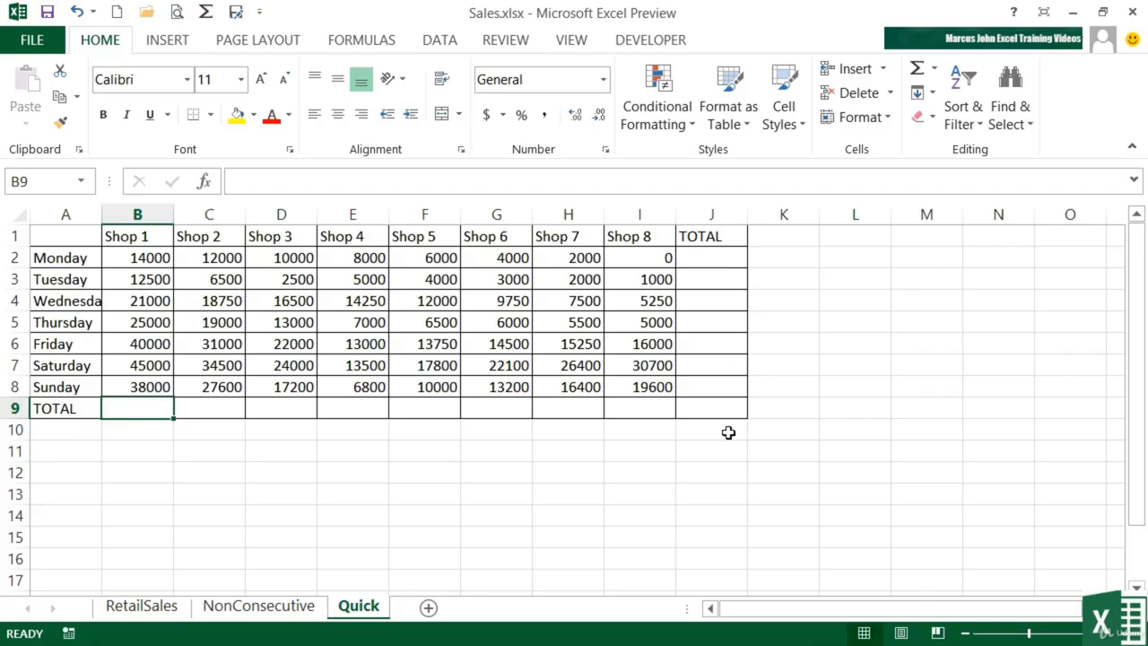
click(154, 261)
mouse_move(162, 281)
mouse_down()
mouse_move(290, 344)
mouse_move(688, 388)
mouse_move(690, 408)
mouse_up()
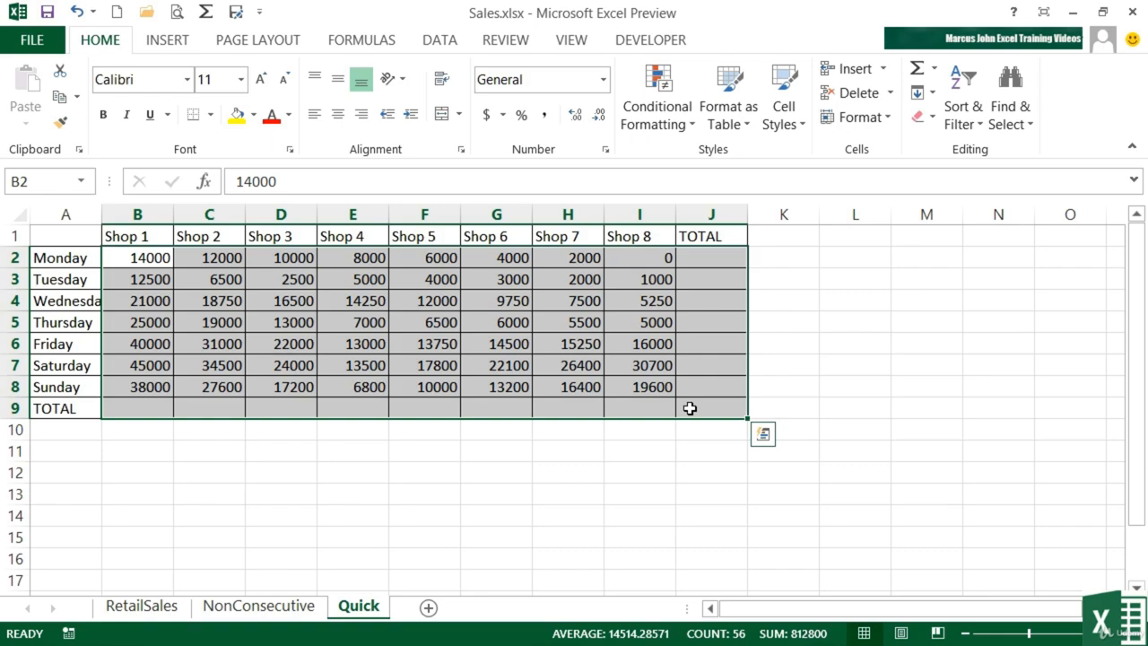
AutoSum the TOTAL row and column, then check the SUM formulas in J2 through J7
click(917, 71)
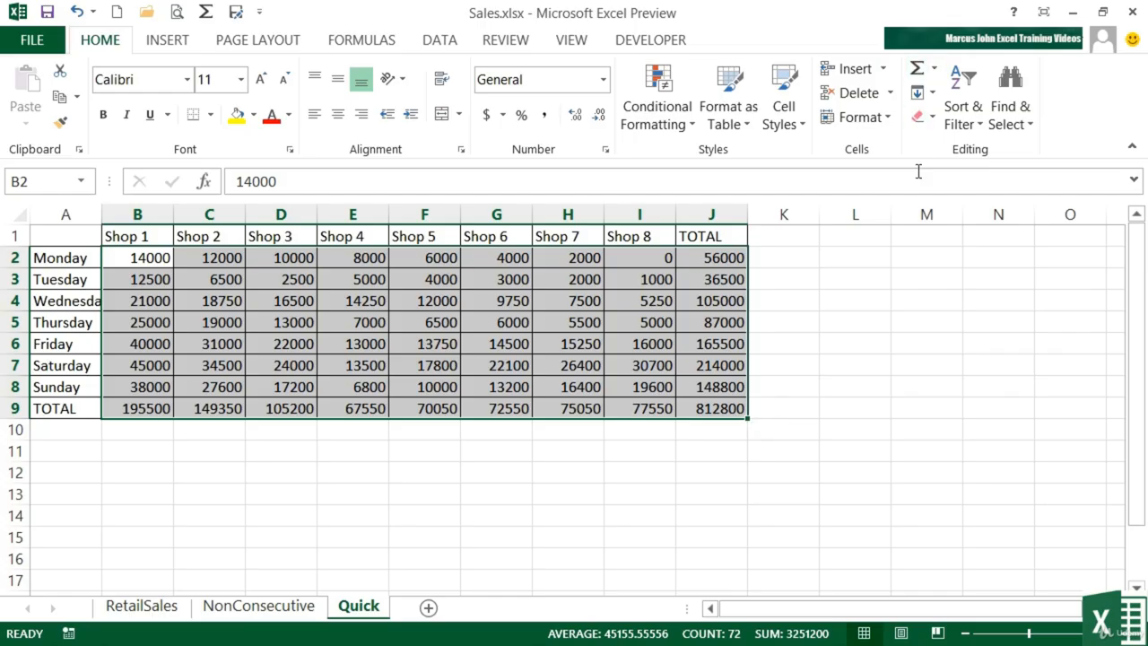
click(710, 256)
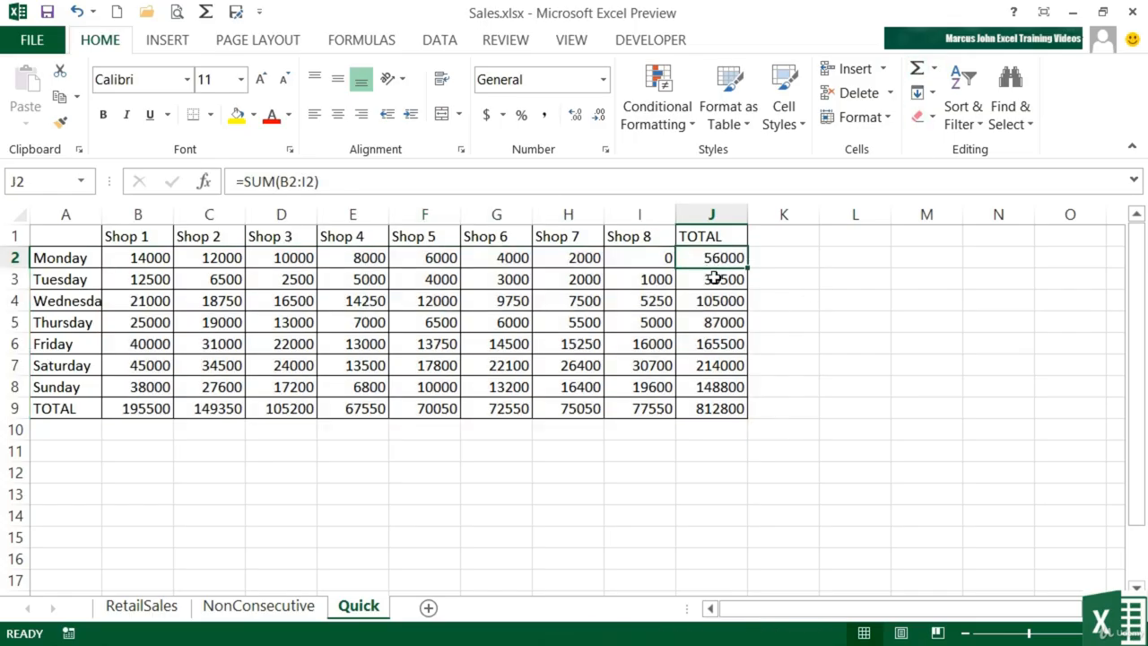
click(715, 278)
click(715, 301)
click(720, 323)
click(720, 337)
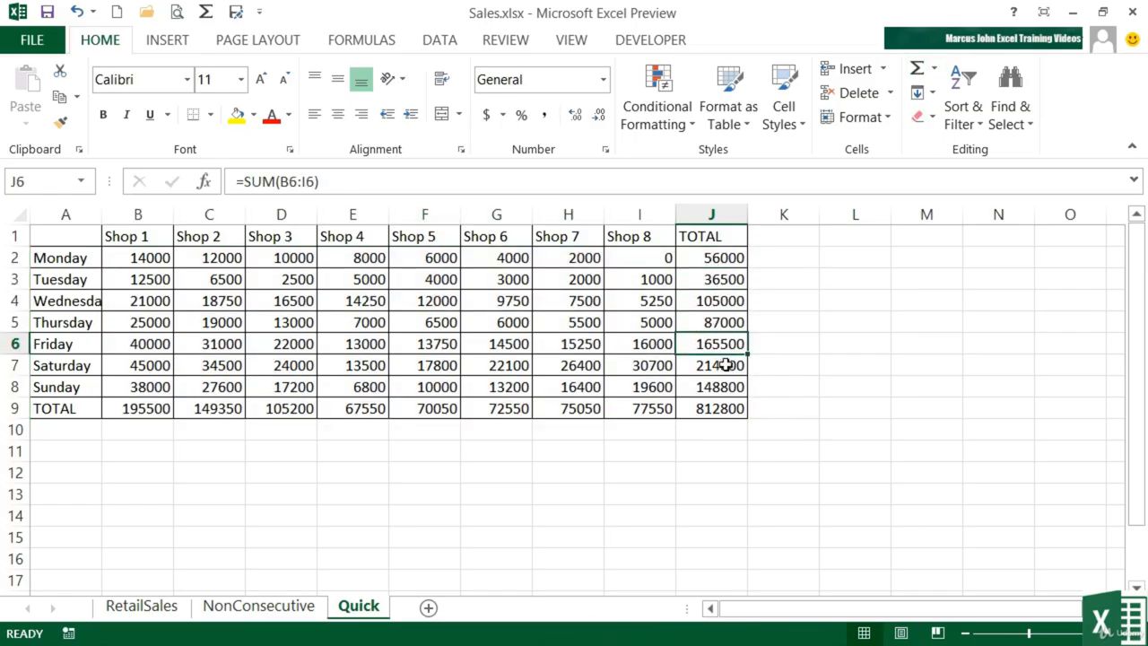
click(721, 365)
Undo, trial an AutoSum on B2:I8, undo again, then AutoSum all of B2:J9
key(ctrl+z)
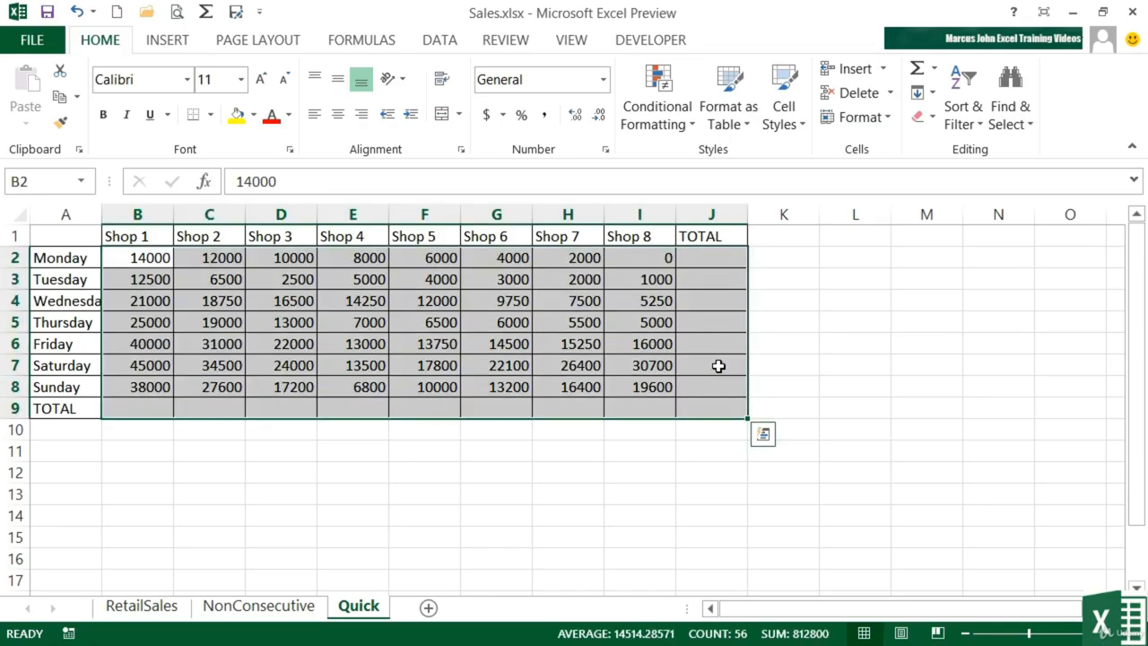
drag(159, 260, 635, 384)
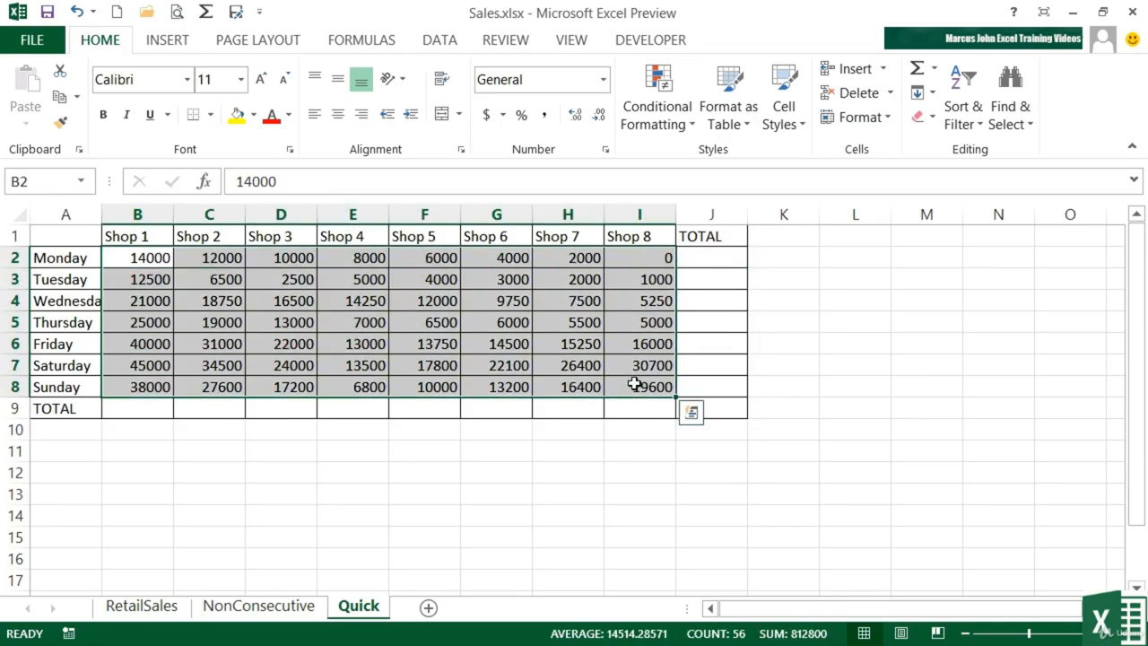
click(916, 70)
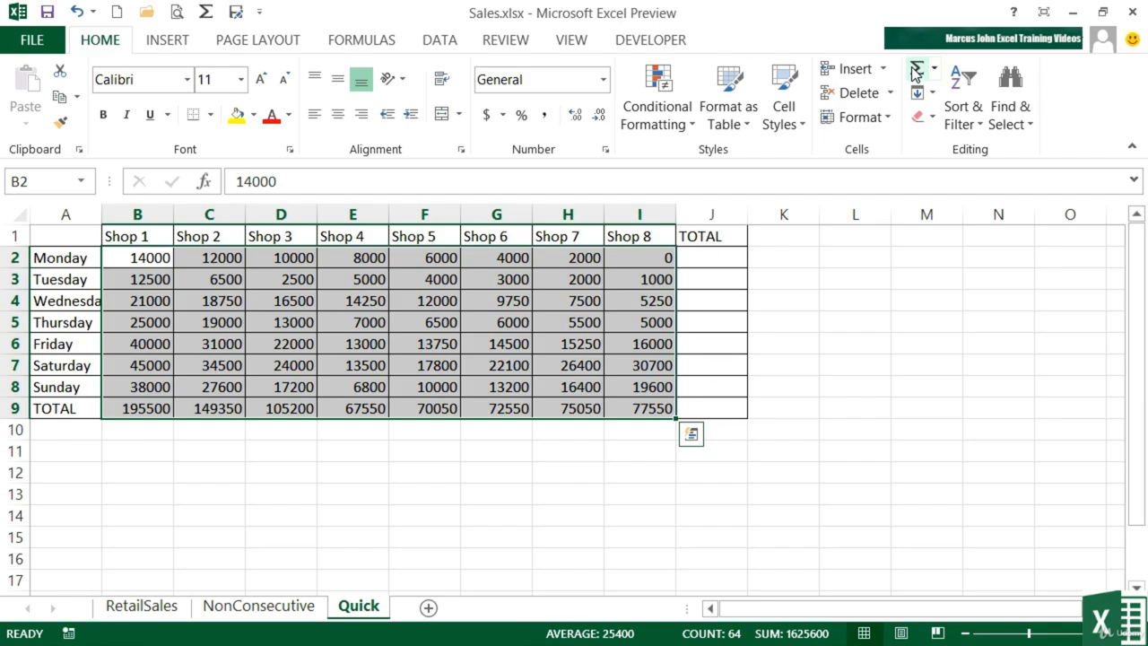
key(ctrl+z)
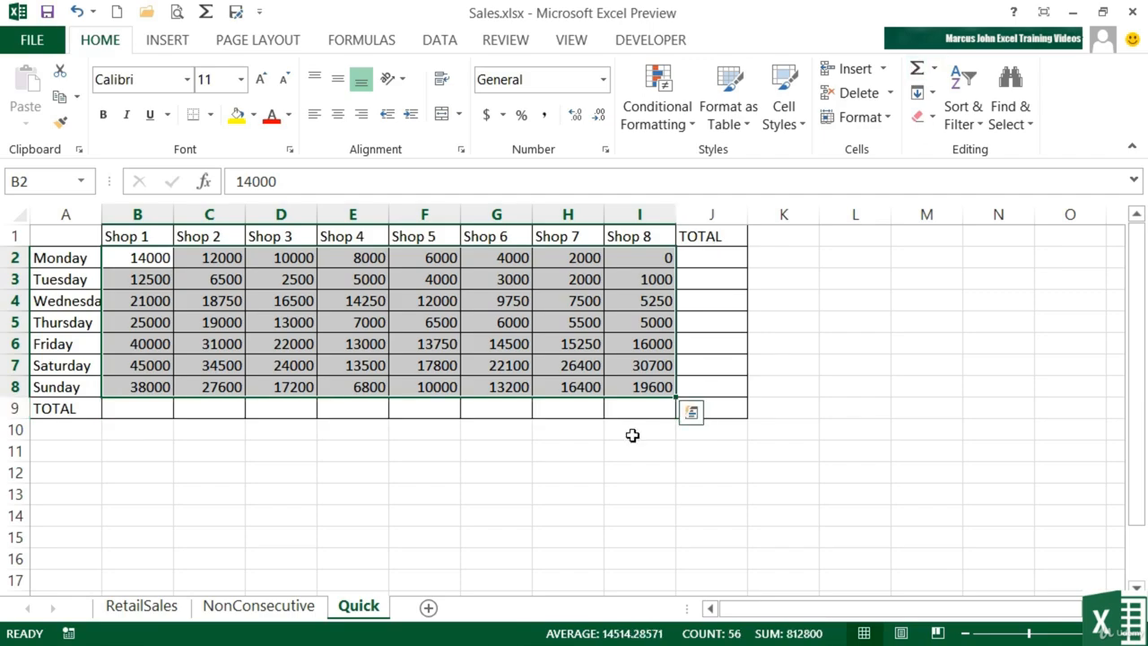
shift+click(728, 413)
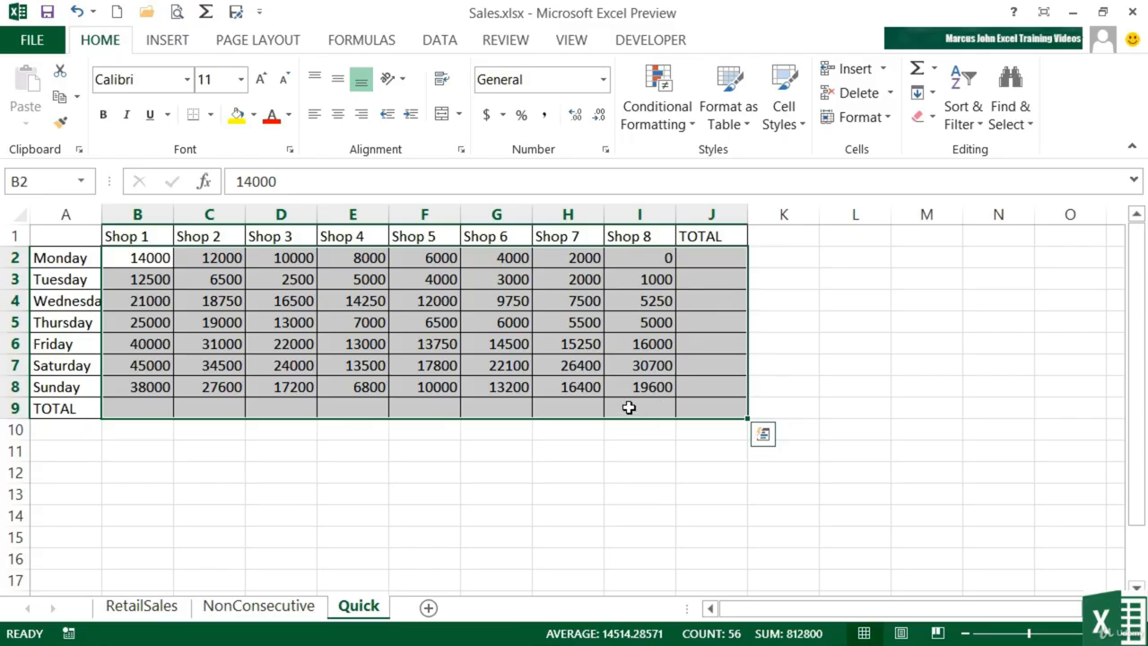
click(917, 72)
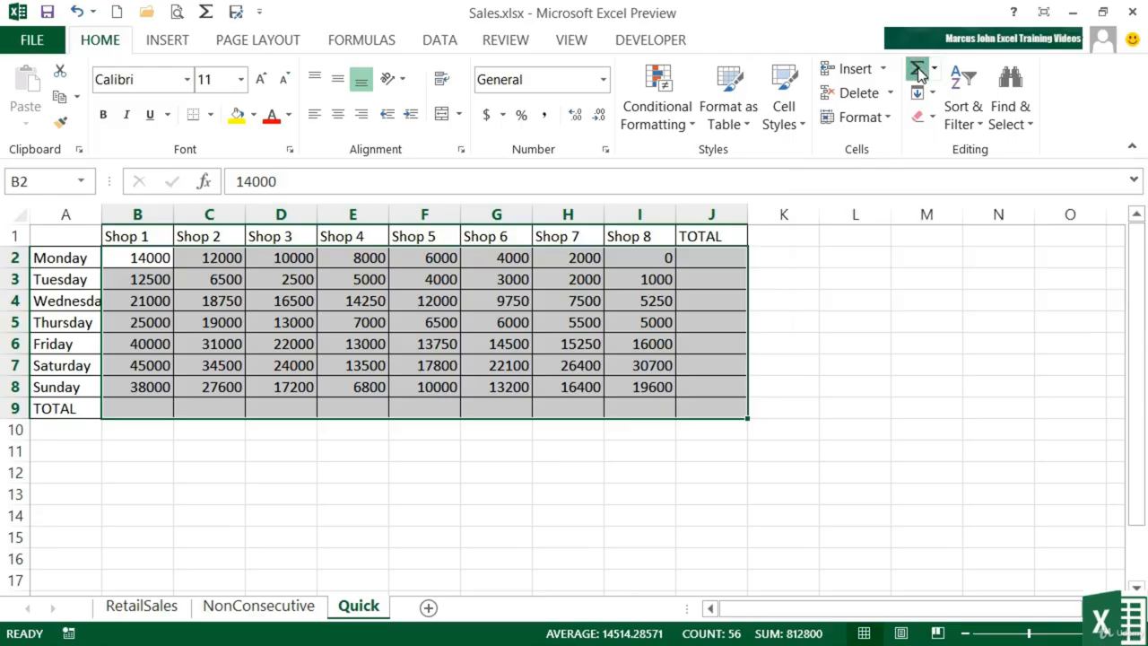